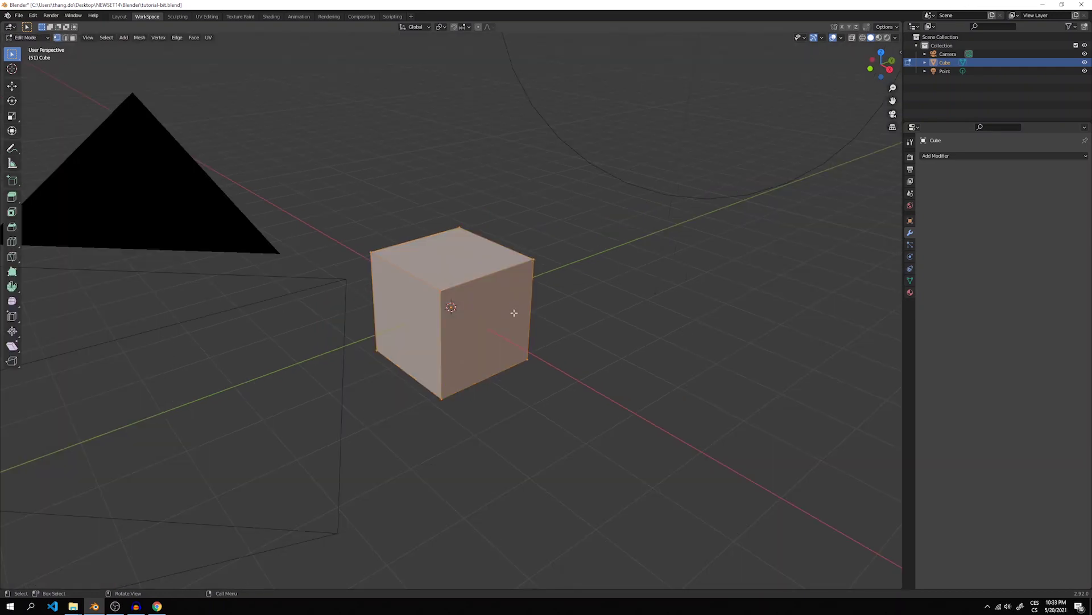
Step: Scale the cube to 0.5 and move it straight up along Z to form the head
text(s0.5)
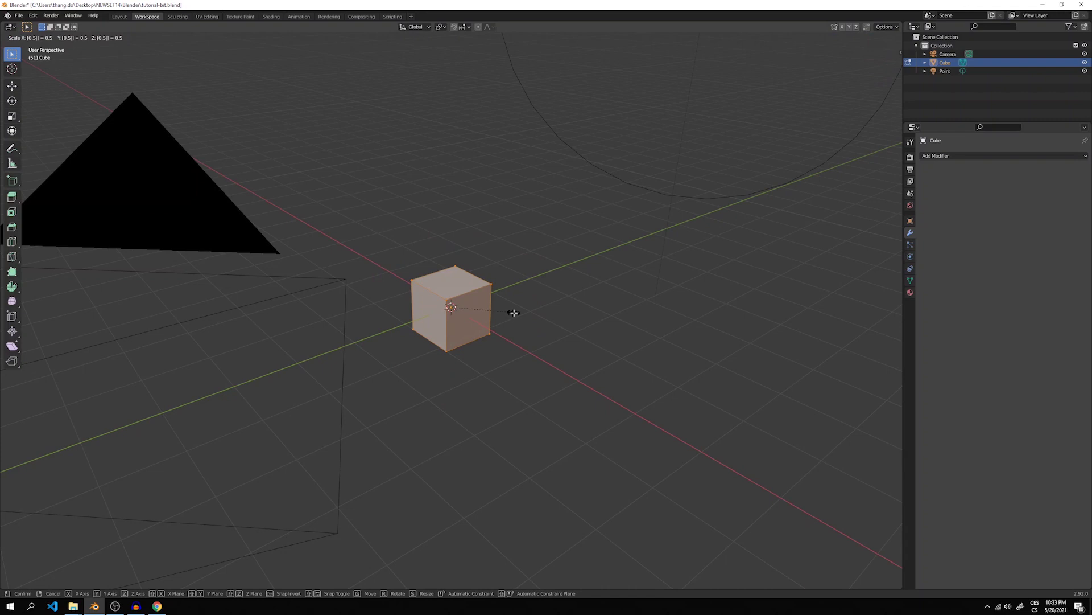
key(Return)
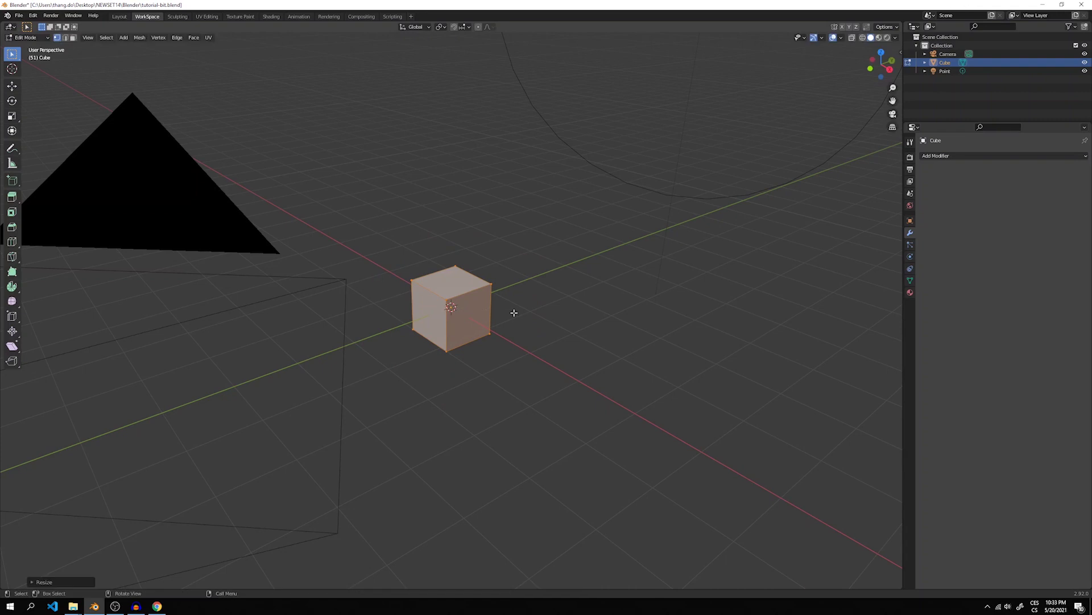
key(KP_0)
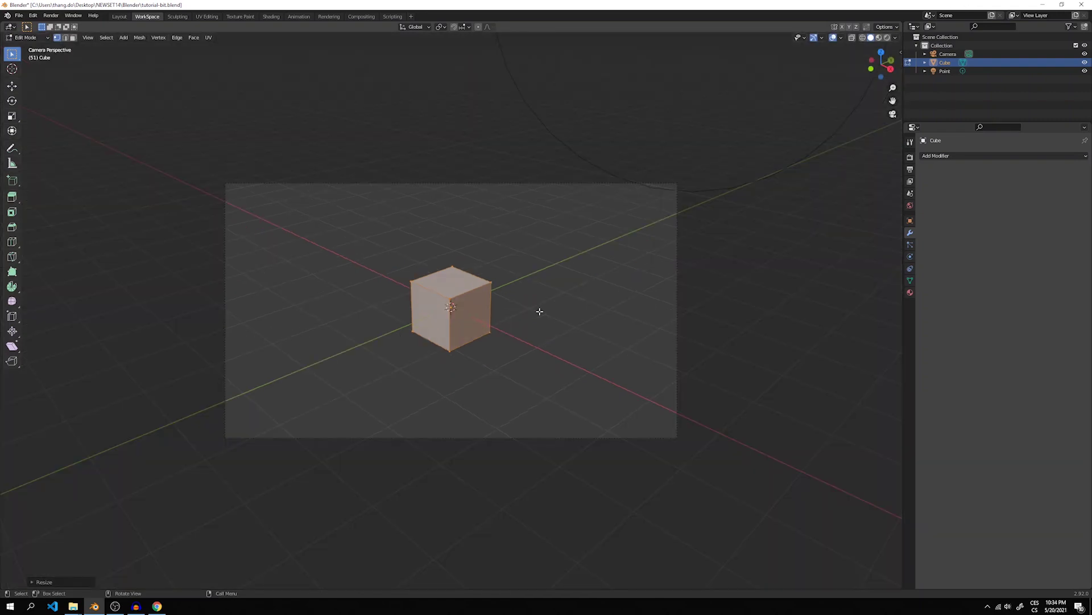
key(g)
key(z)
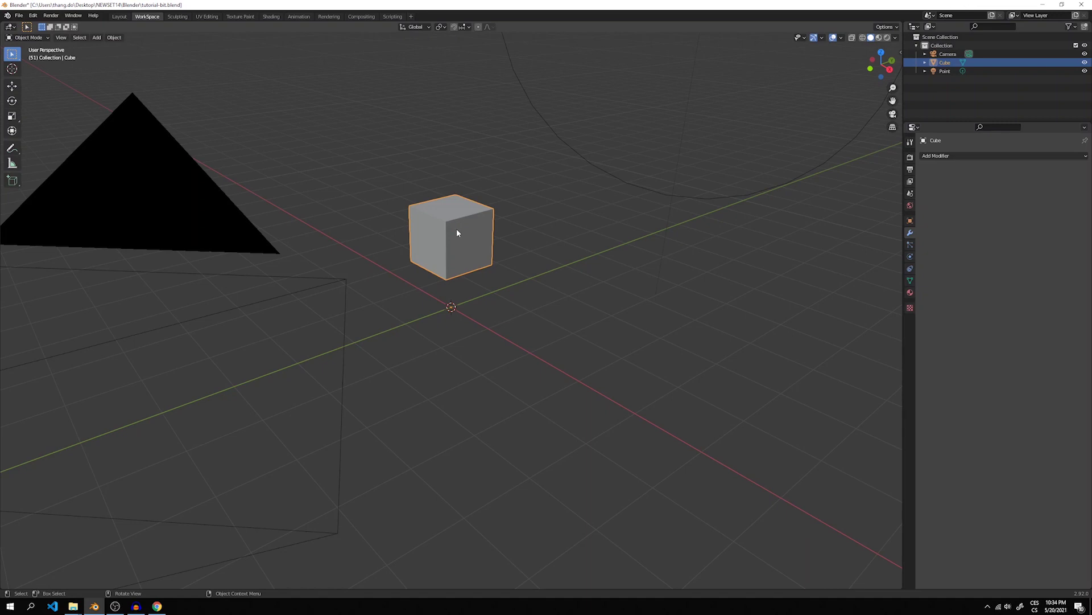
Step: Duplicate the head cube and drop the copy straight down just beneath it
key(KP_3)
key(shift+d)
key(z)
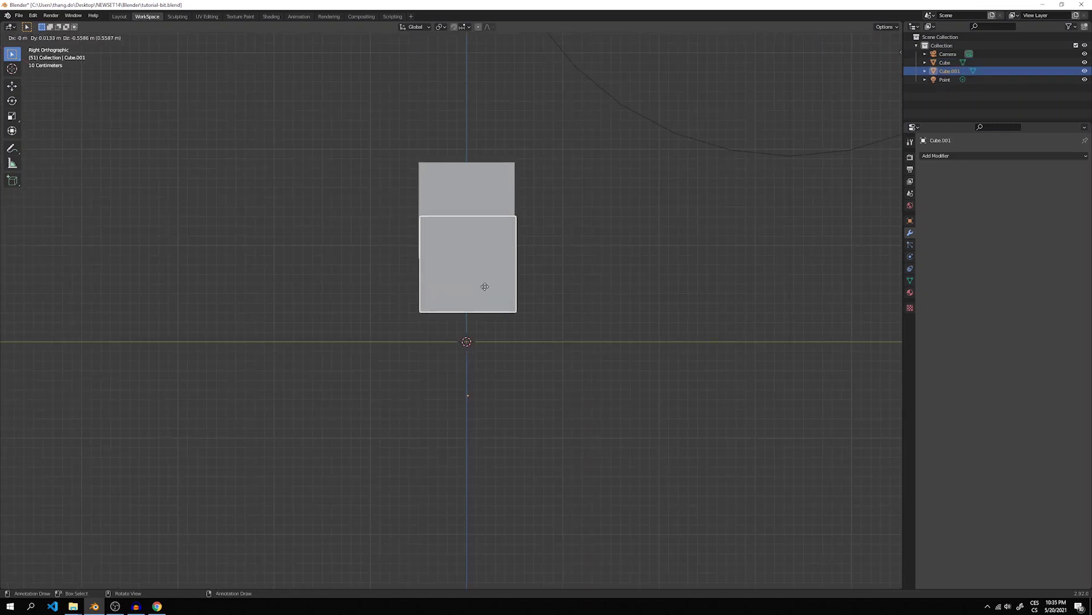
click(476, 341)
key(Tab)
scroll(585, 269, up, 1)
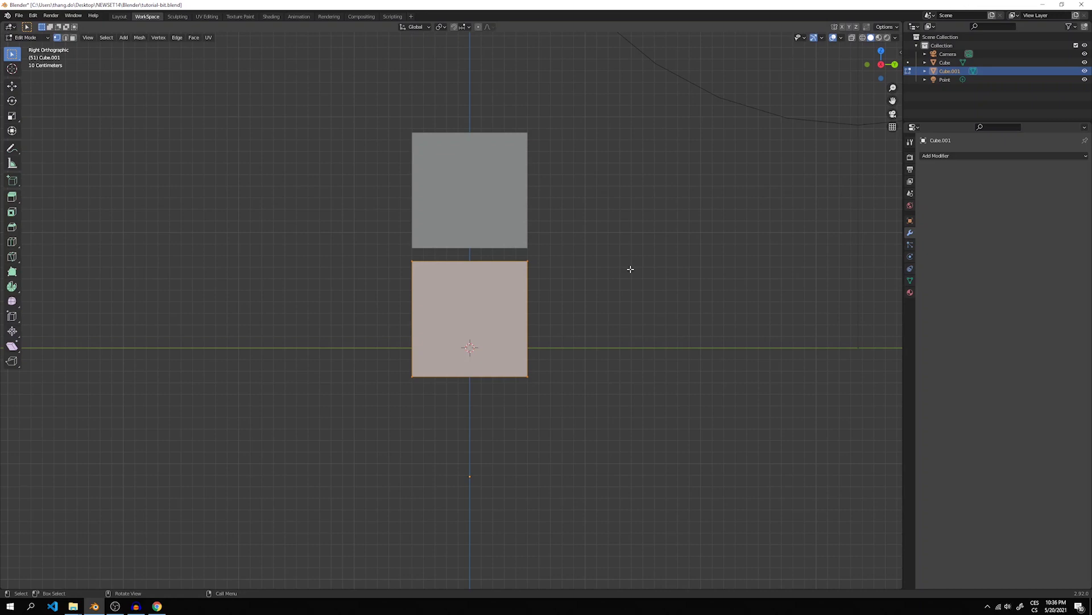
Step: Reshape the copy into the torso by scaling its depth on Y and its width on X by 0.3
key(s)
key(y)
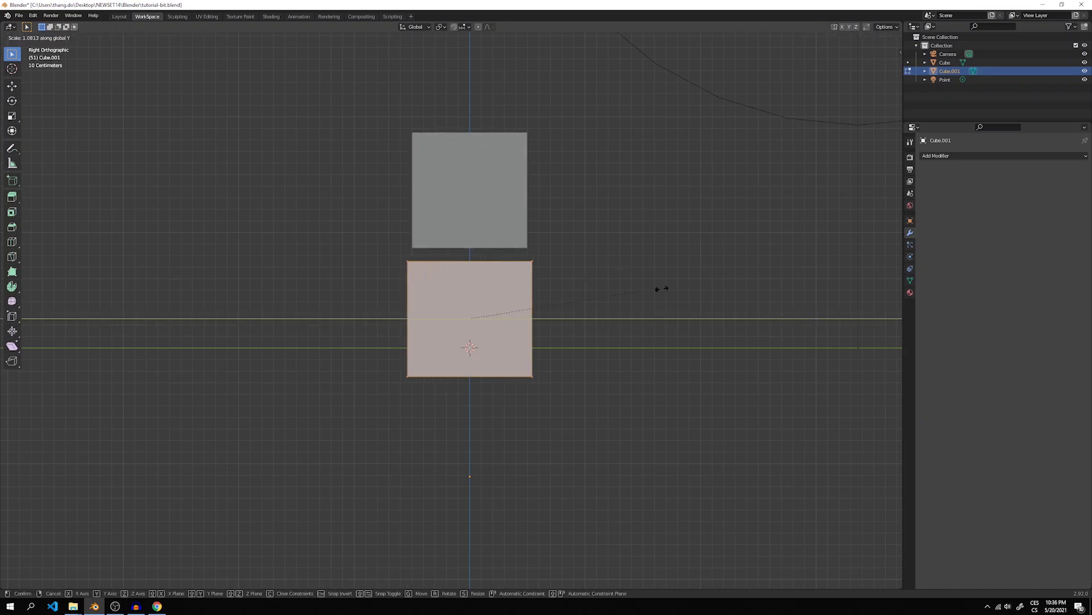
click(604, 286)
middle_drag(604, 285, 554, 275)
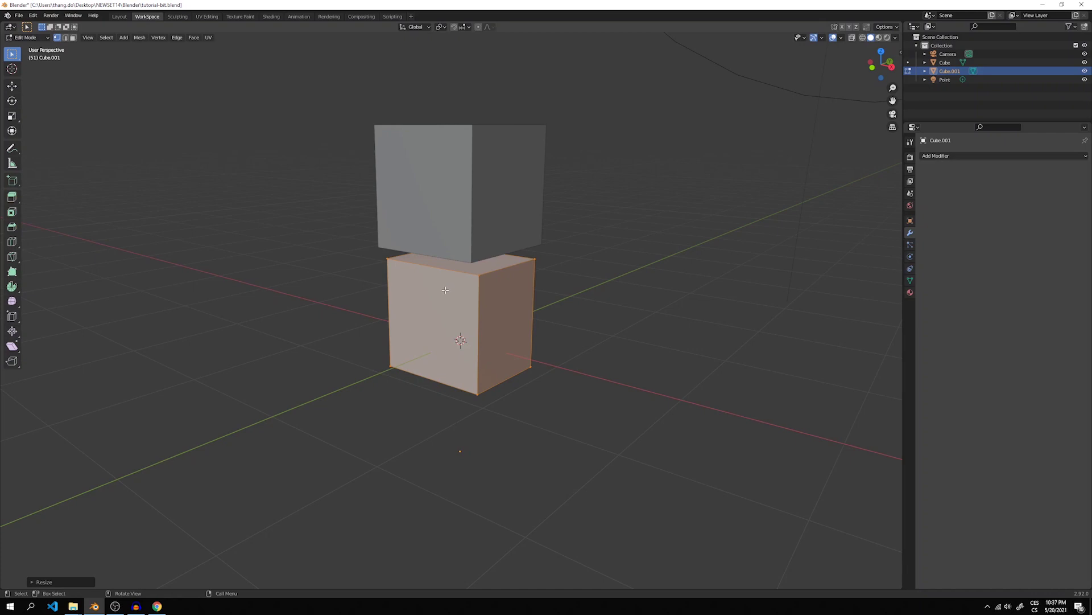
middle_drag(445, 290, 575, 302)
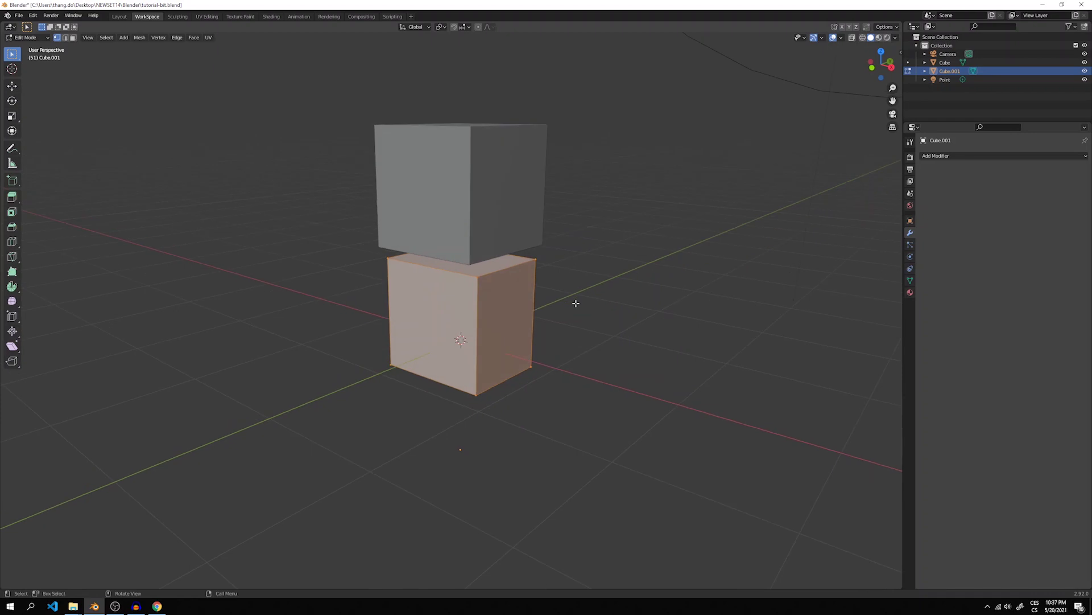
key(s)
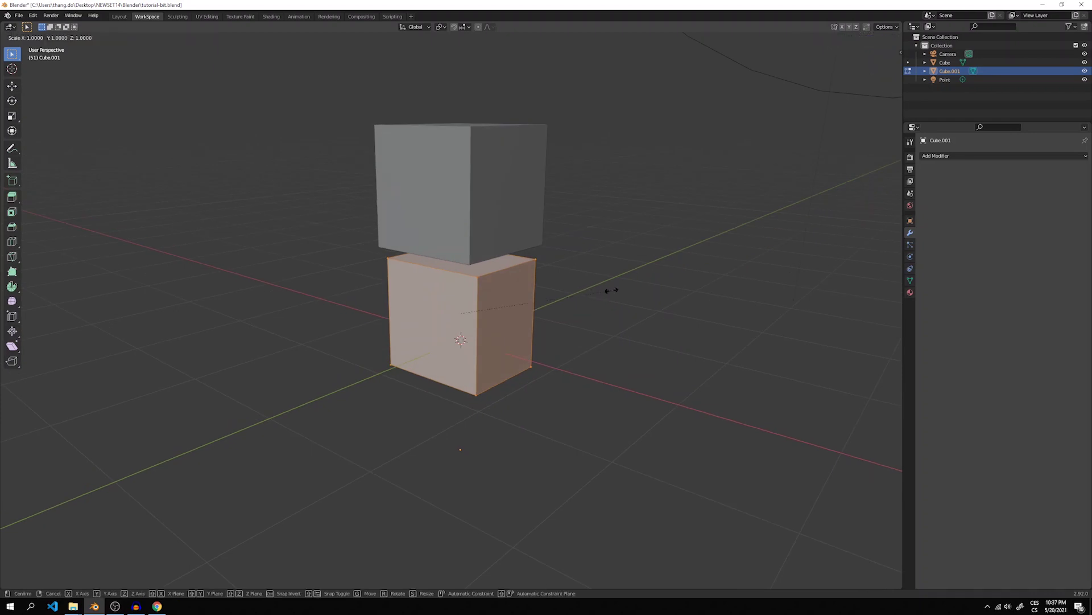
key(x)
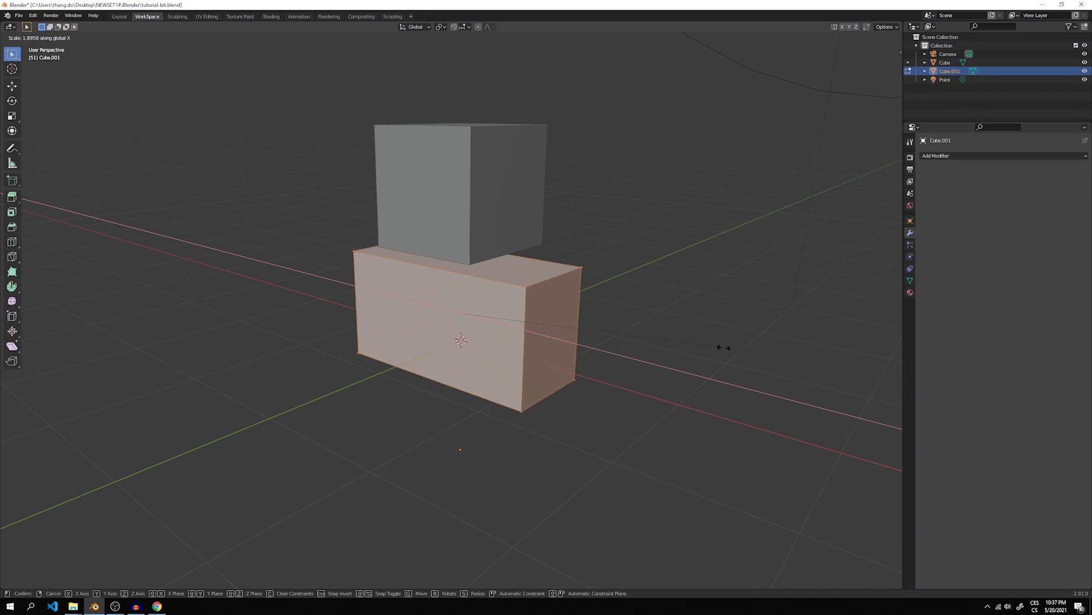
text(0.3)
key(Return)
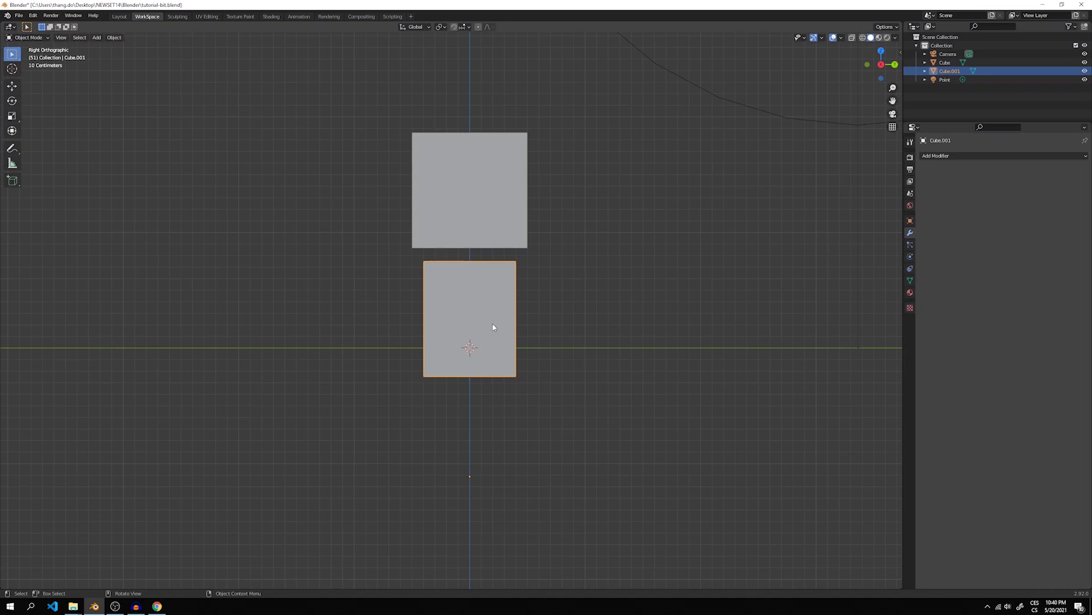
Step: Duplicate the torso block below itself and scale the copy's mesh to 0.7 along Z
key(shift+d)
key(z)
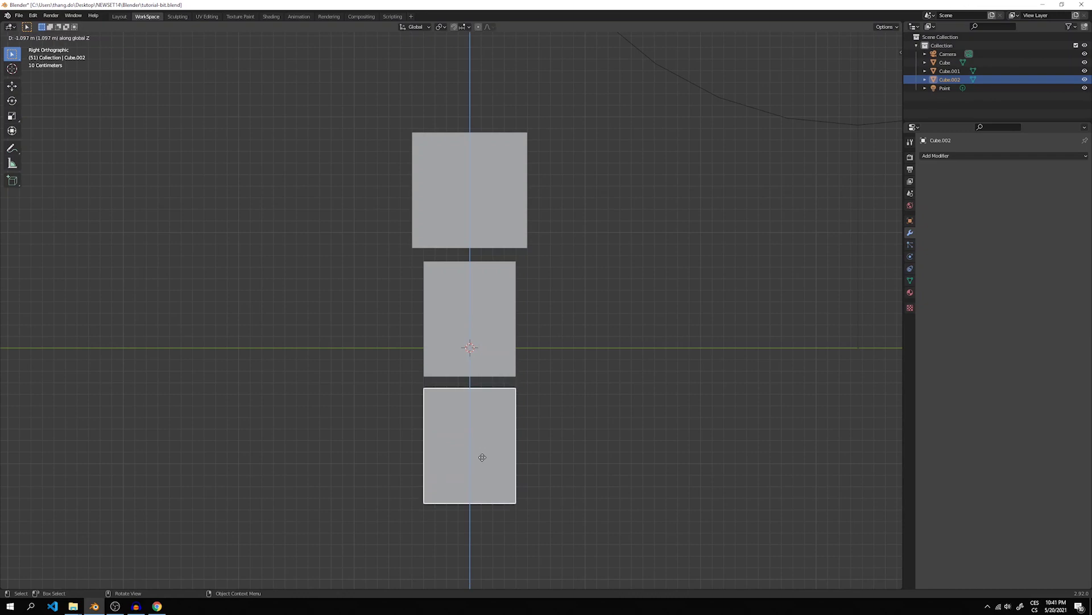
click(483, 459)
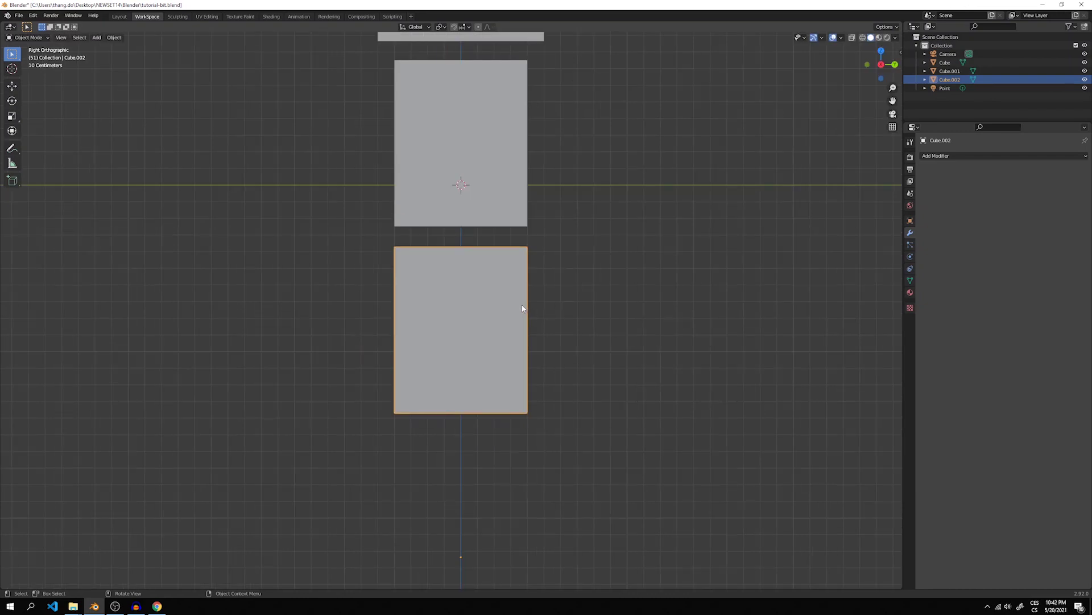
key(Tab)
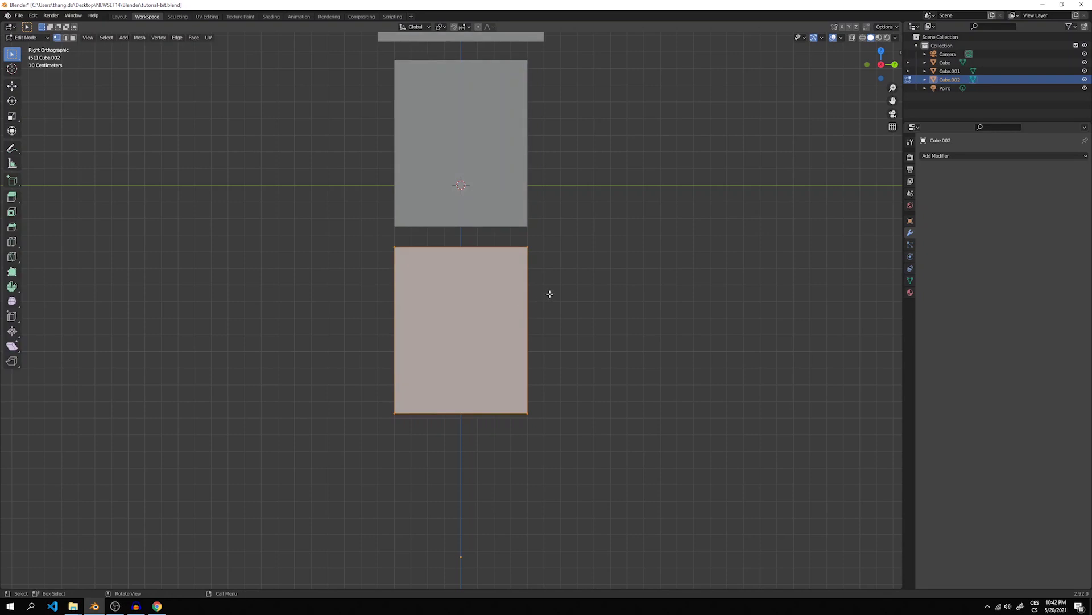
key(s)
key(z)
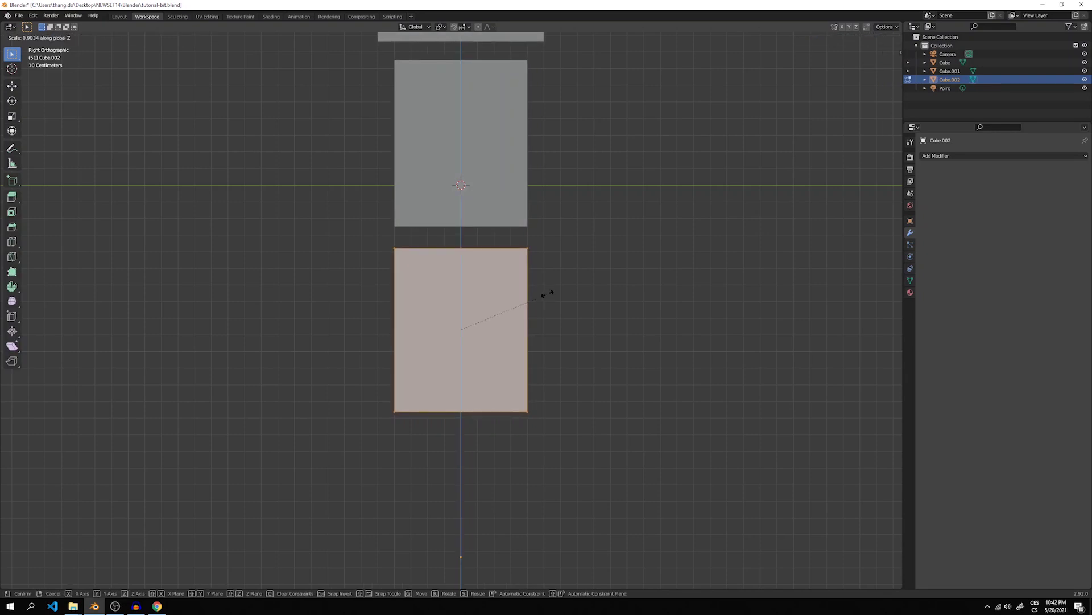
text(0.7)
key(Return)
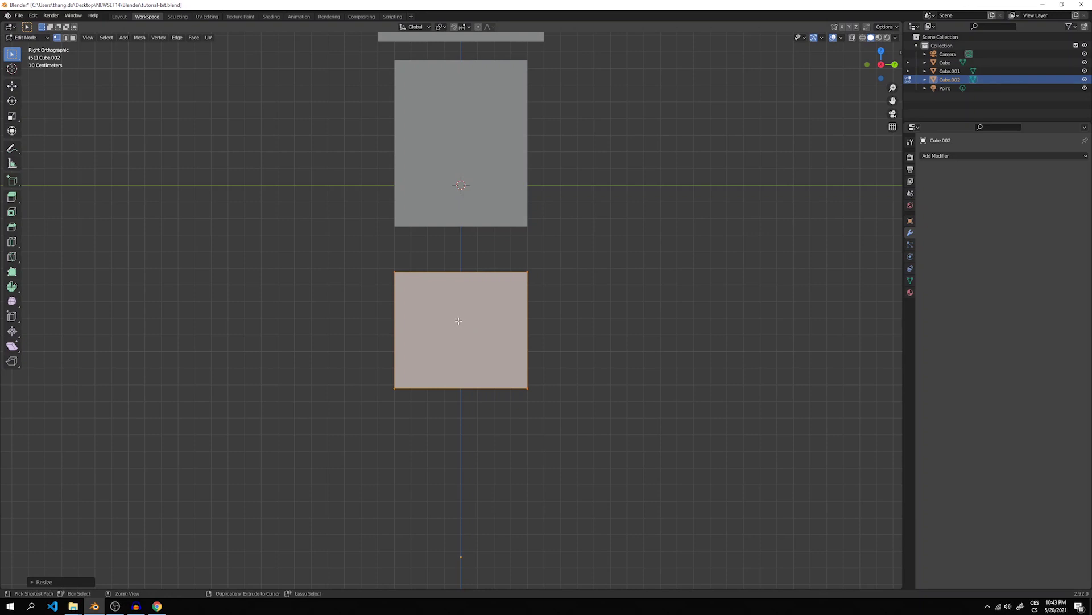
Step: Add three vertical loop cuts through the lower block
key(ctrl+r)
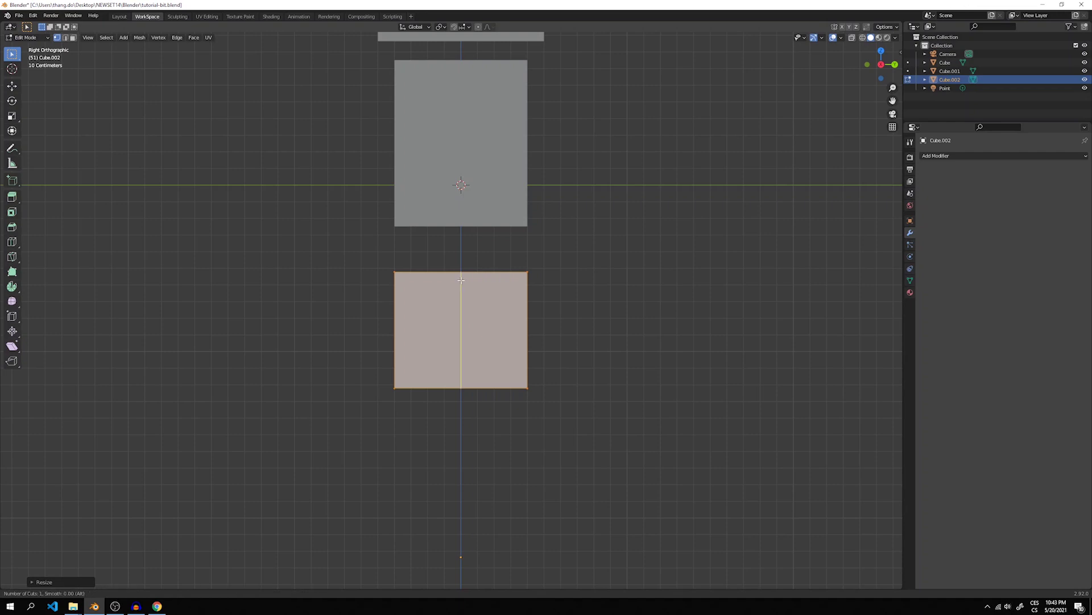
scroll(460, 280, up, 1)
scroll(460, 281, up, 1)
click(459, 281)
mouse_move(460, 280)
middle_down()
mouse_move(436, 265)
mouse_move(439, 279)
middle_up()
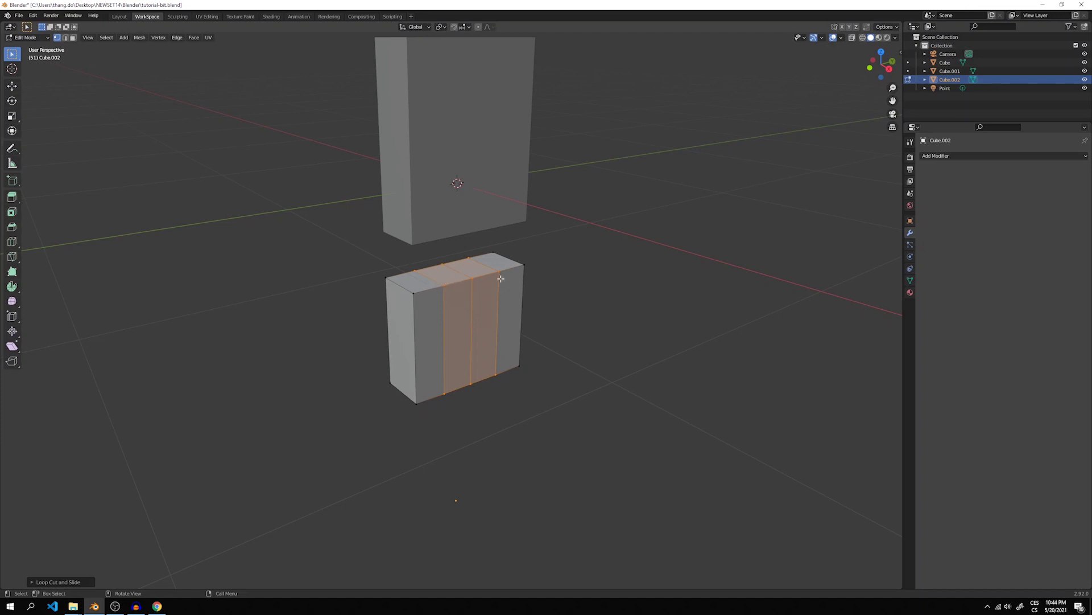
middle_drag(501, 278, 436, 329)
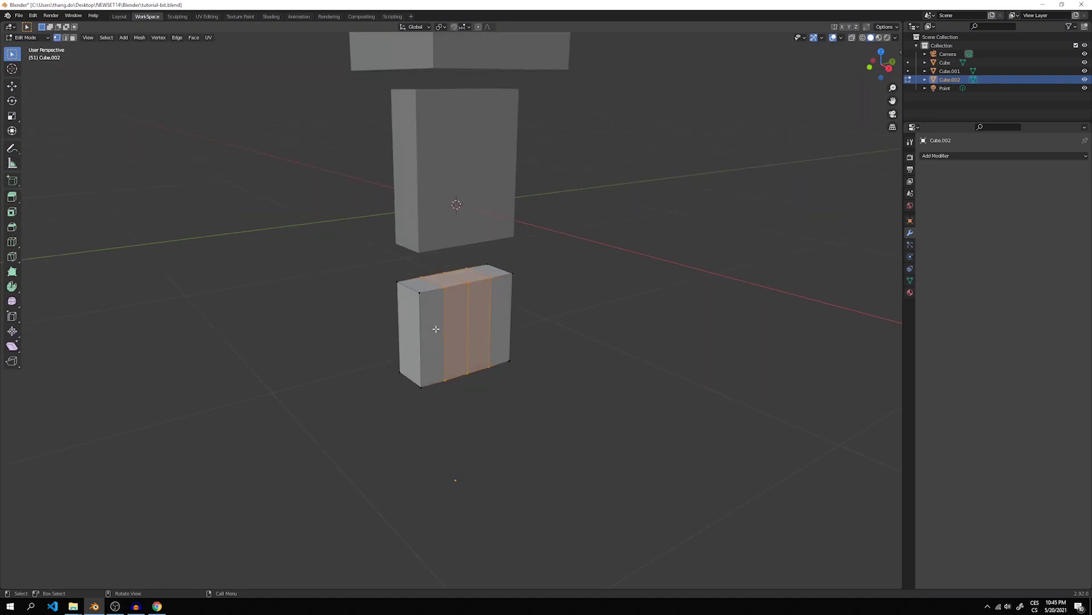
Step: Add four horizontal loop cuts around the lower block
key(ctrl+r)
scroll(436, 329, up, 2)
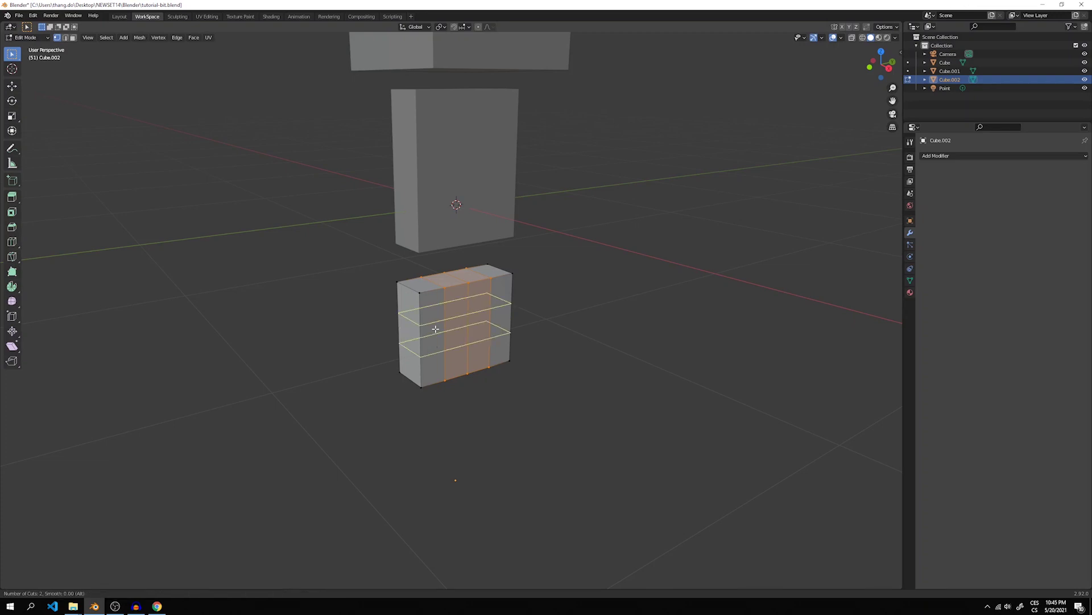
scroll(435, 329, up, 1)
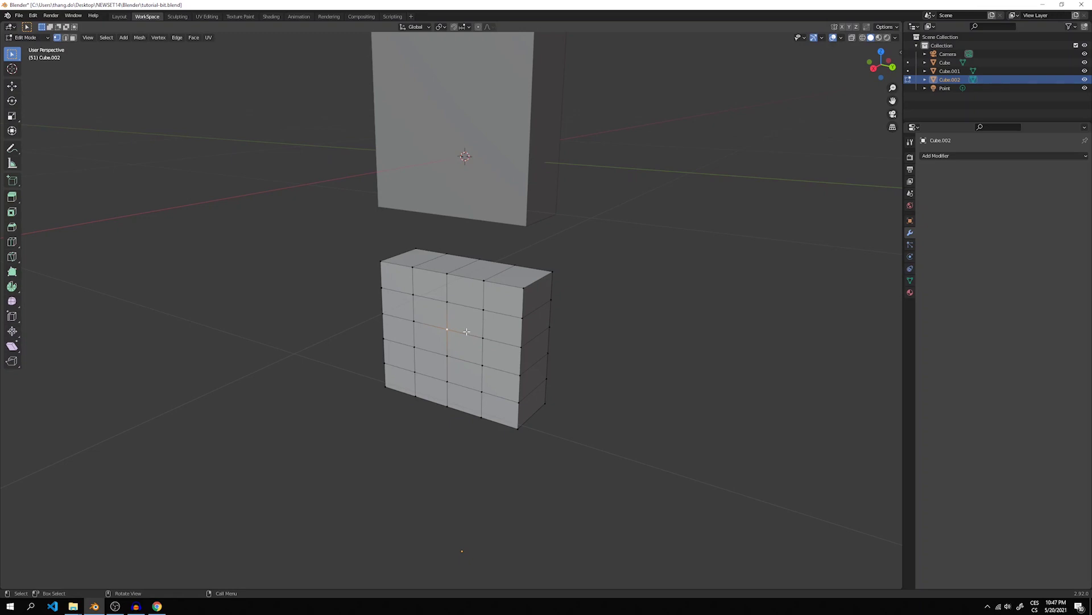
Step: Delete the middle lower faces of the block to open the gap between the legs
click(73, 38)
middle_drag(465, 330, 496, 319)
click(435, 363)
shift+click(474, 367)
shift+click(468, 393)
key(x)
click(468, 394)
shift+click(477, 393)
key(x)
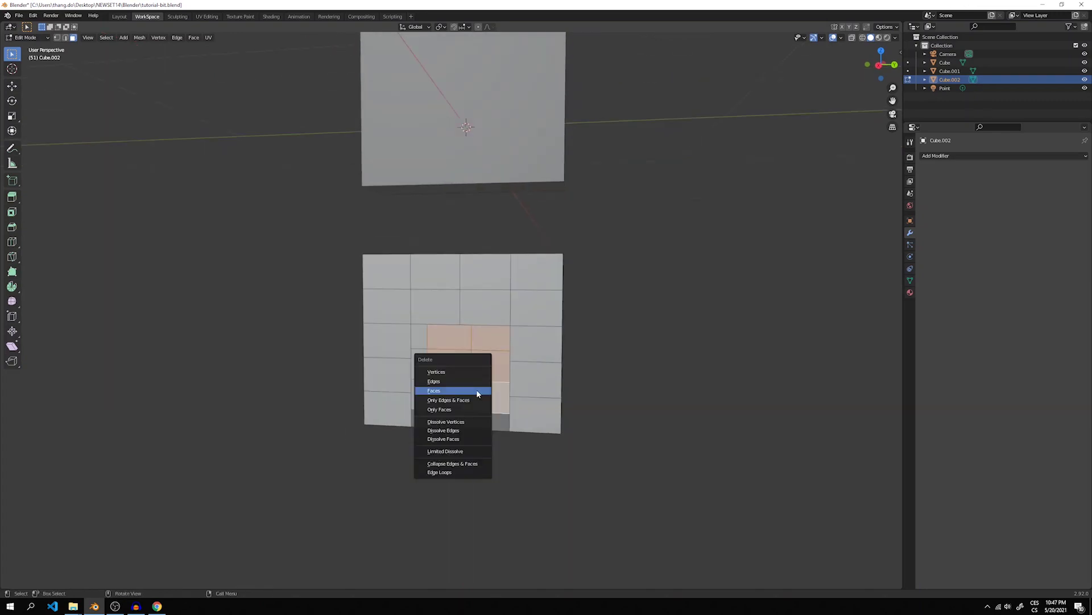
click(455, 391)
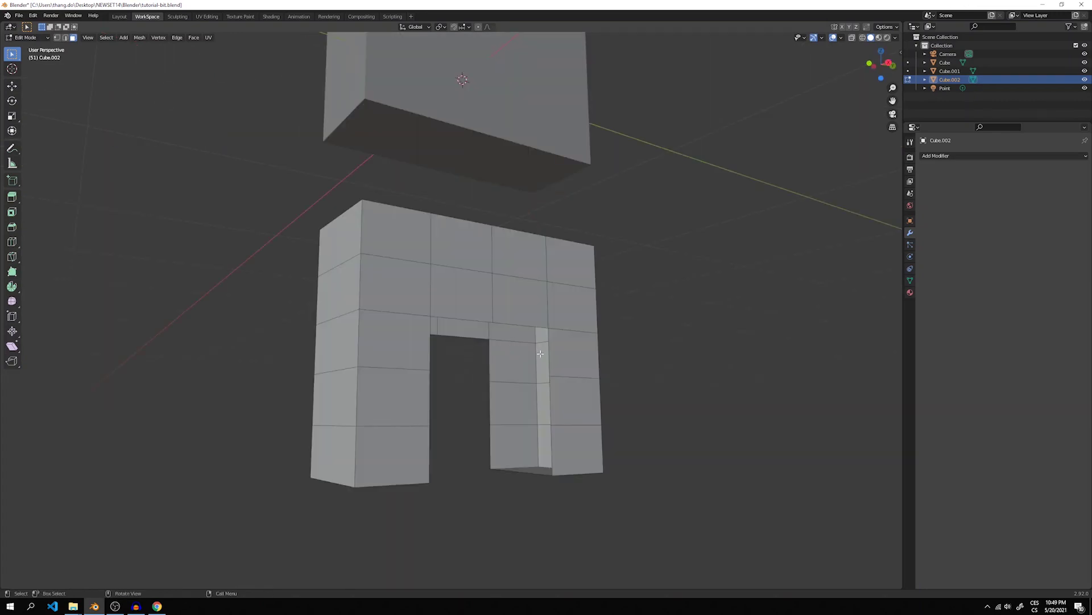
Step: Select the ring of edges around one side of the opening and fill it with a face
click(65, 38)
scroll(483, 385, up, 2)
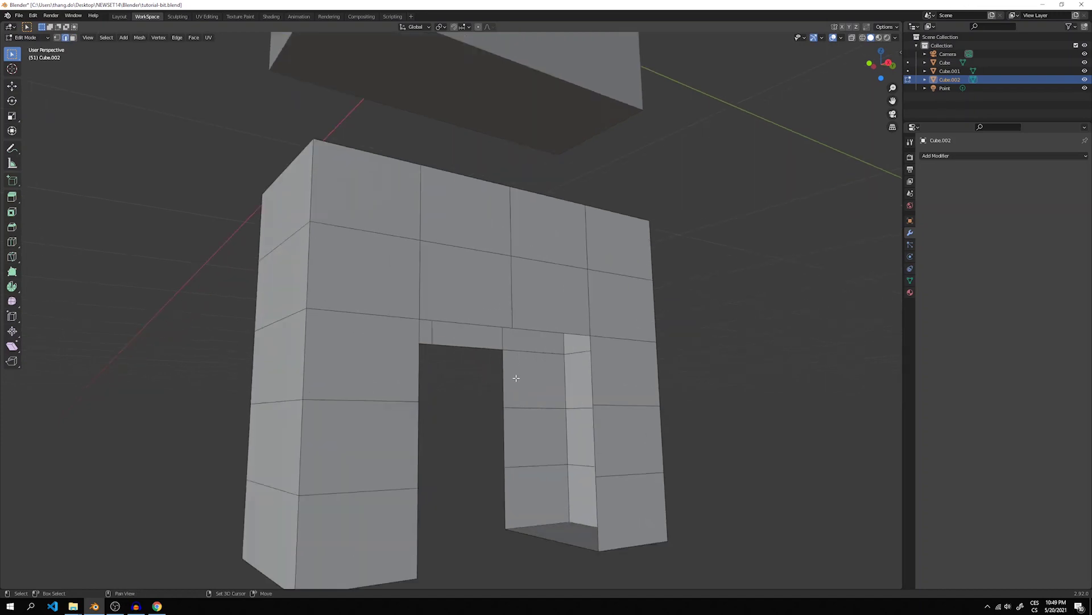
click(503, 376)
shift+click(592, 378)
shift+click(594, 428)
shift+click(505, 437)
shift+click(505, 498)
shift+click(535, 536)
shift+click(598, 523)
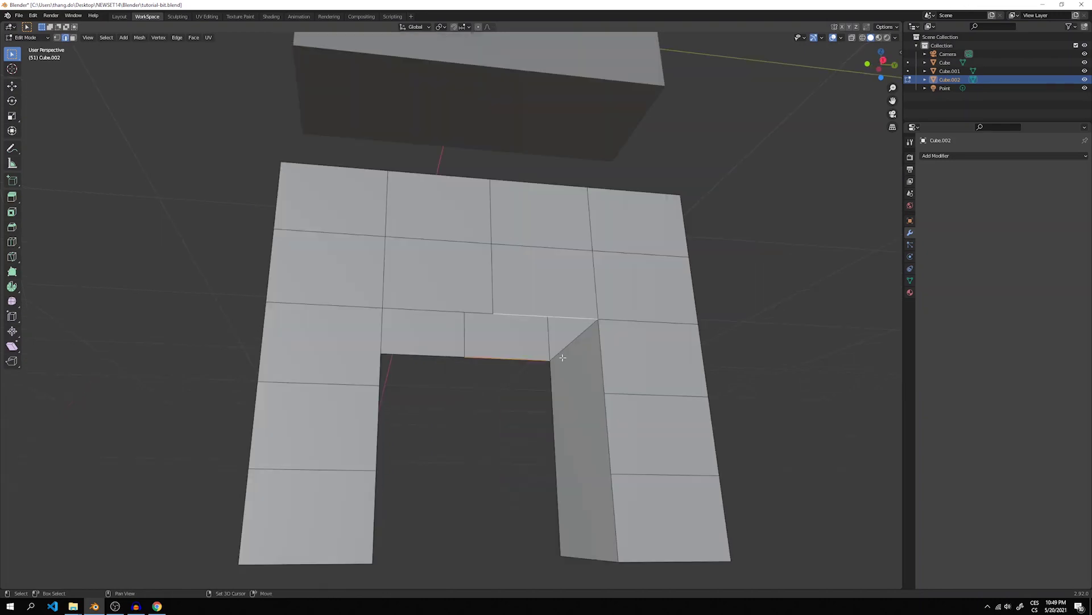
shift+click(571, 343)
shift+click(427, 354)
shift+click(428, 313)
key(f)
Step: Fill the opposite side of the leg opening with a new face from its edge ring
mouse_move(425, 348)
middle_down()
mouse_move(427, 358)
mouse_move(408, 359)
mouse_move(422, 362)
middle_up()
click(459, 374)
shift+click(459, 438)
shift+click(459, 494)
shift+click(407, 546)
shift+click(354, 490)
key(f)
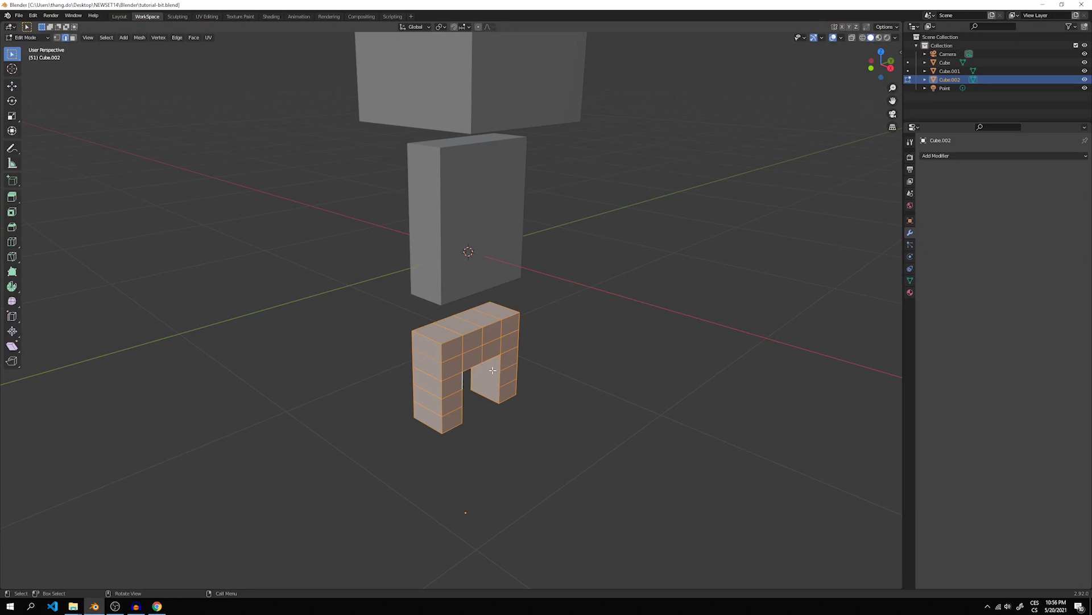
middle_drag(398, 350, 501, 340)
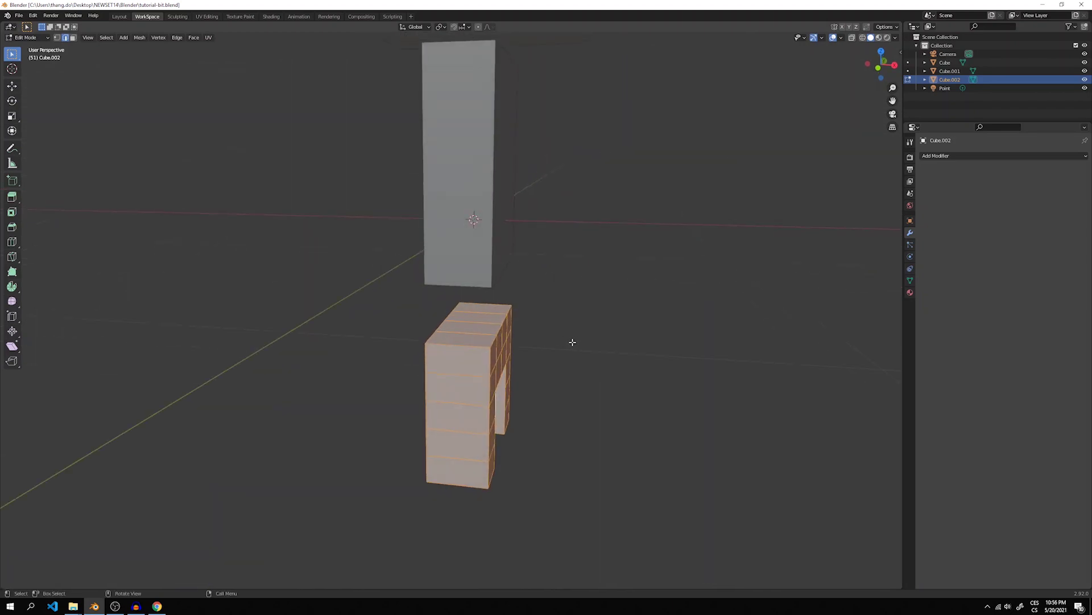
Step: Select the whole pants mesh and scale it to 0 along X
key(s)
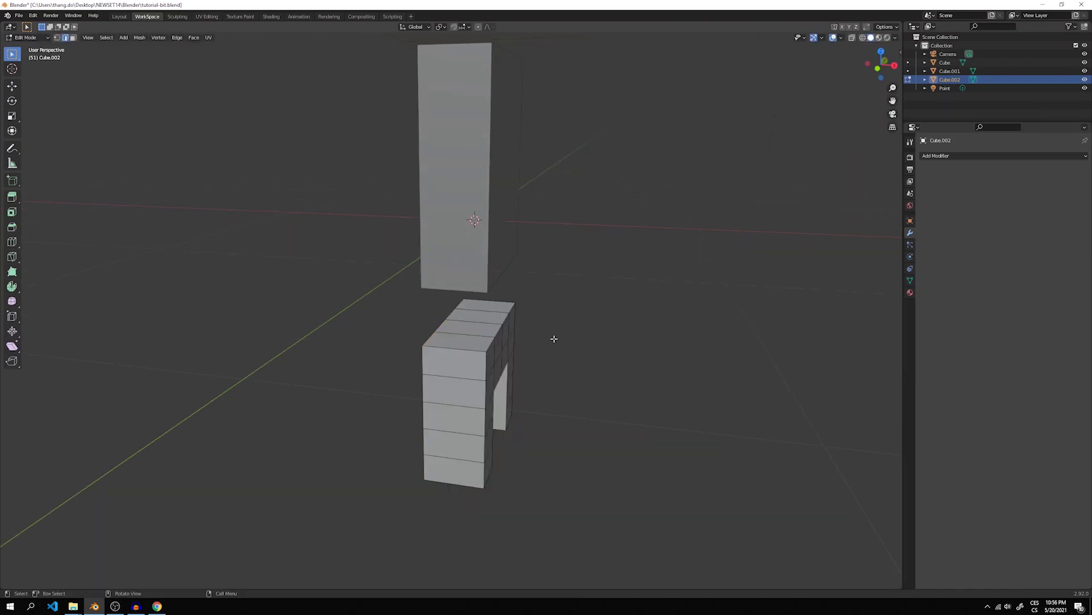
key(a)
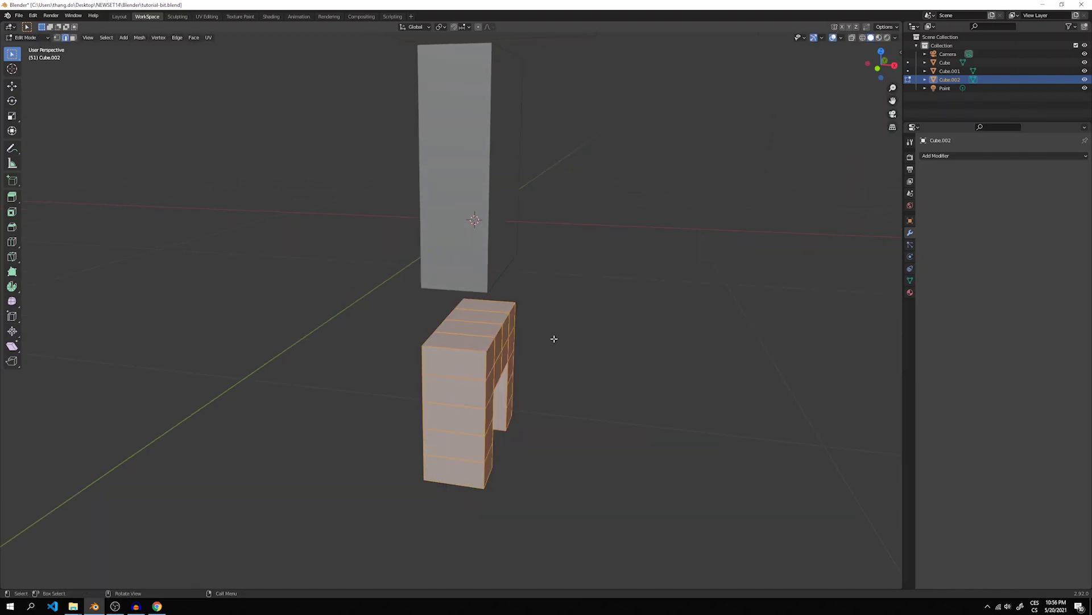
key(s)
key(x)
key(0)
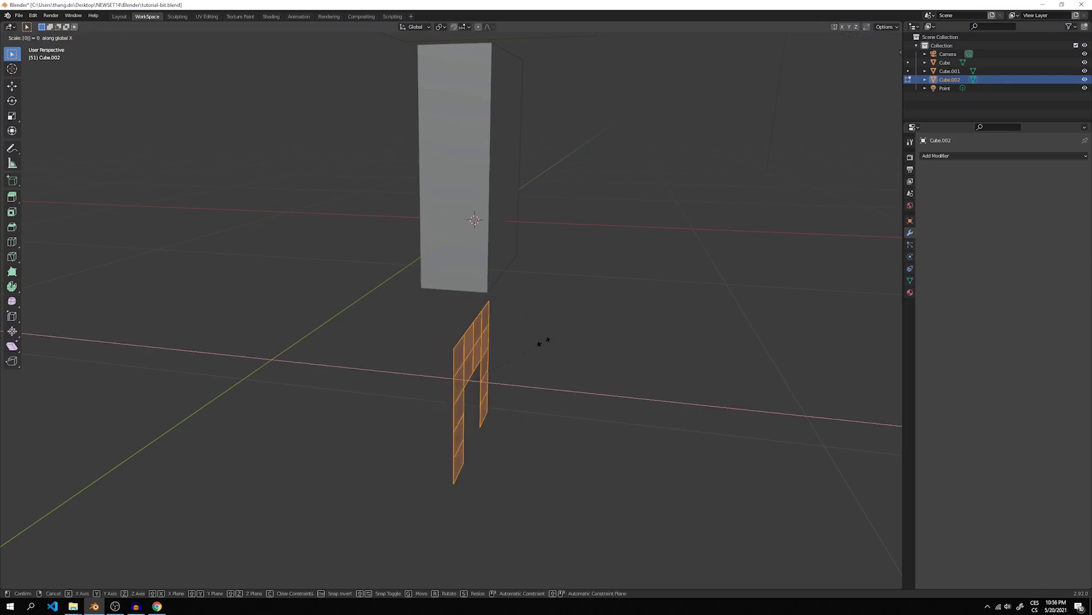
key(Return)
Step: Move the pants up to sit directly under the torso, then adjust them along X
key(KP_3)
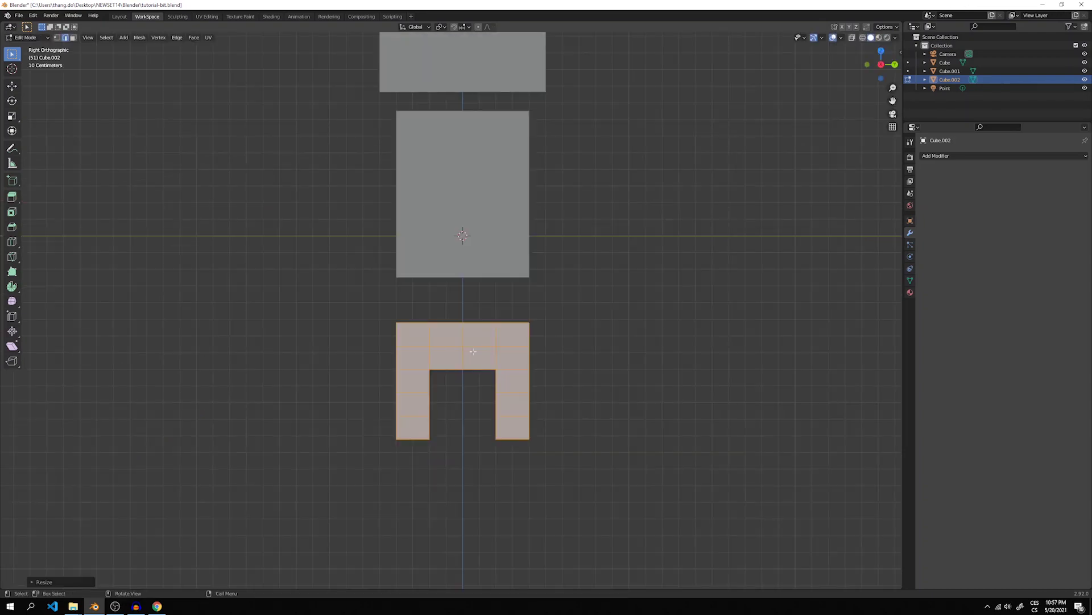
key(g)
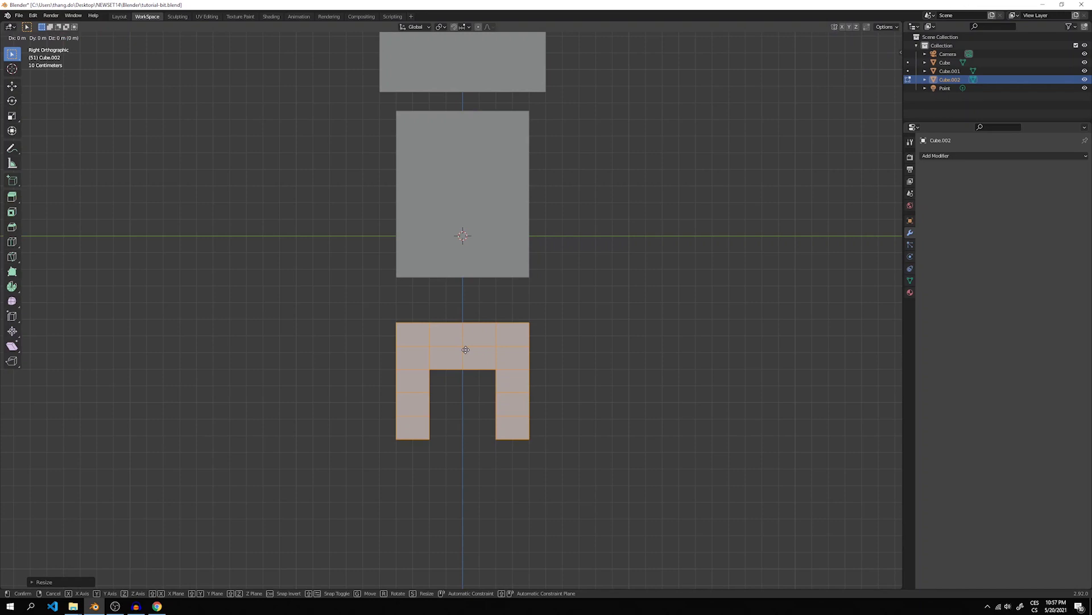
click(466, 302)
key(KP_1)
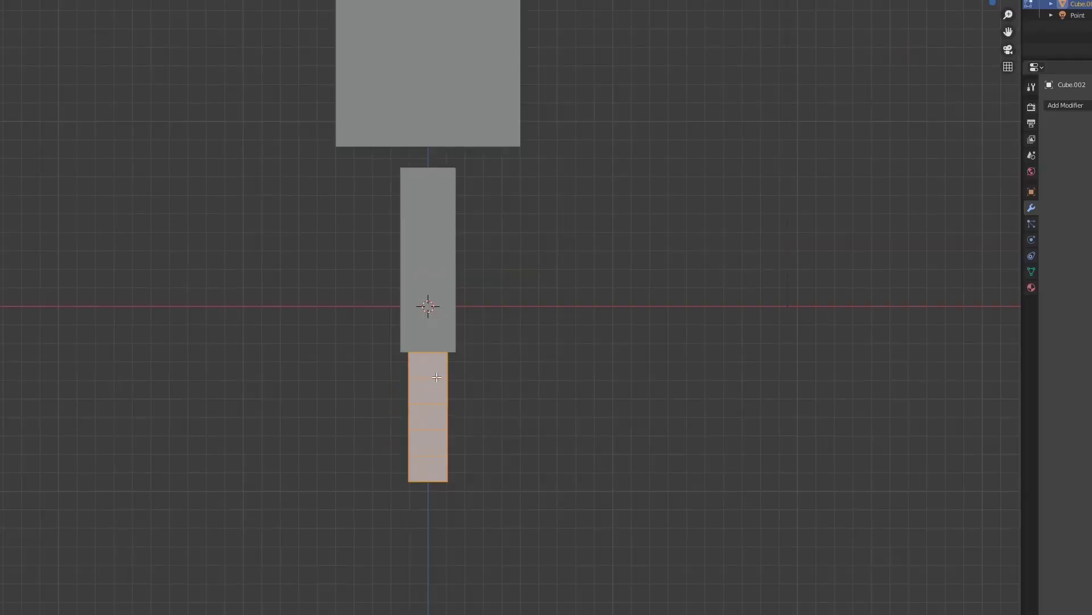
key(g)
key(x)
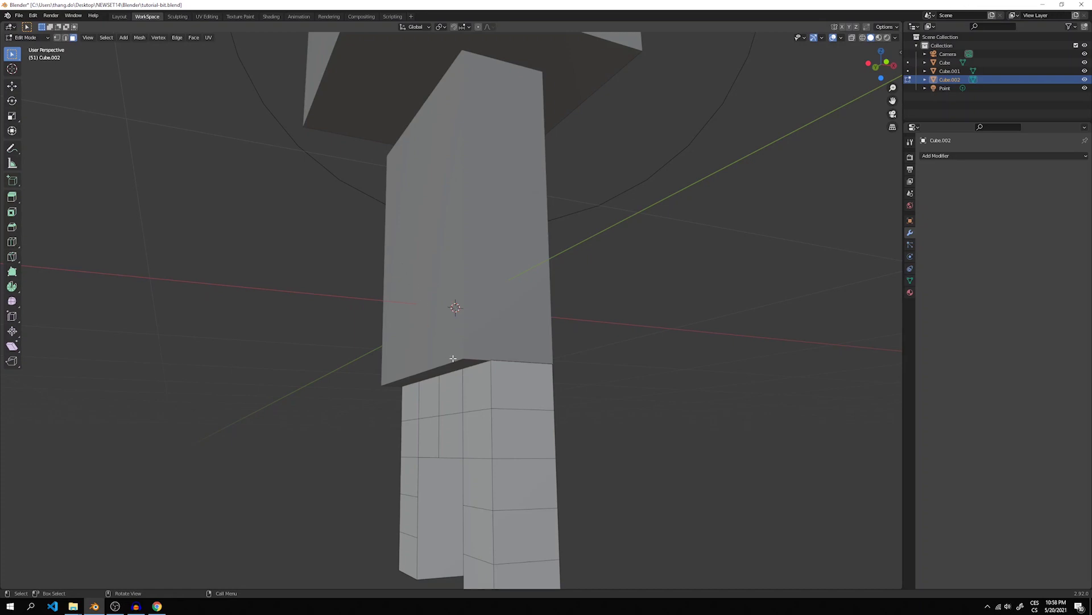
Step: Extrude the four top front faces of the pants slightly outward
click(483, 390)
shift+click(453, 389)
shift+click(428, 398)
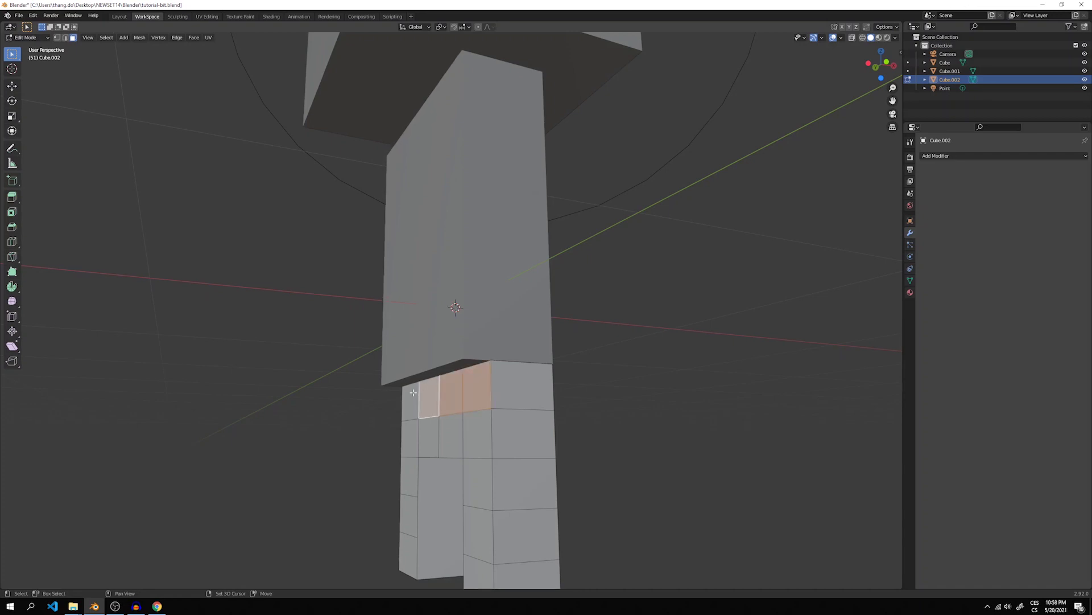
shift+click(410, 398)
middle_drag(477, 374, 463, 359)
scroll(462, 360, up, 1)
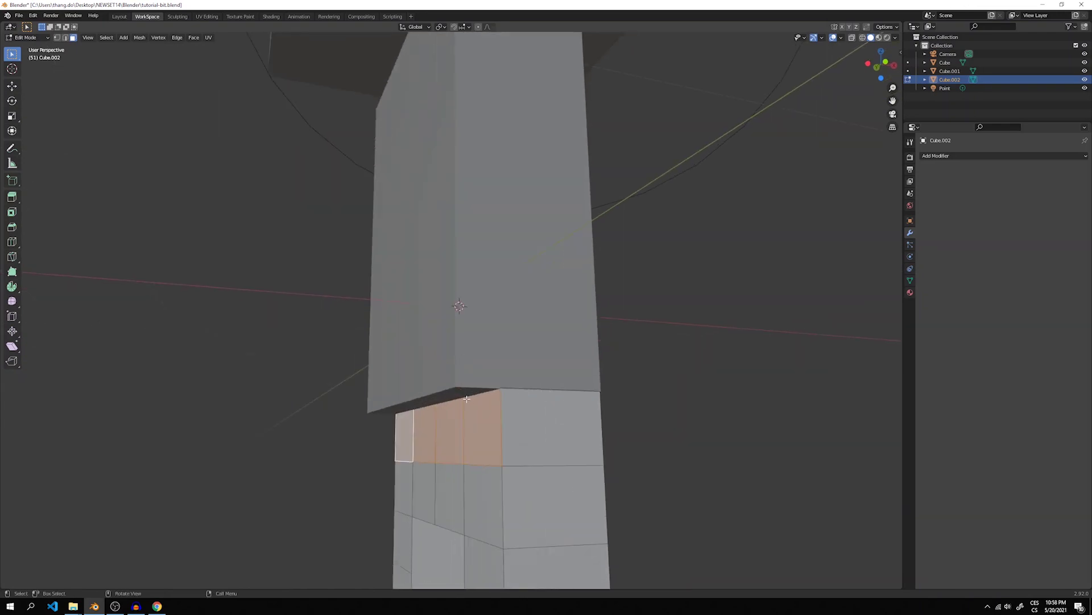
key(e)
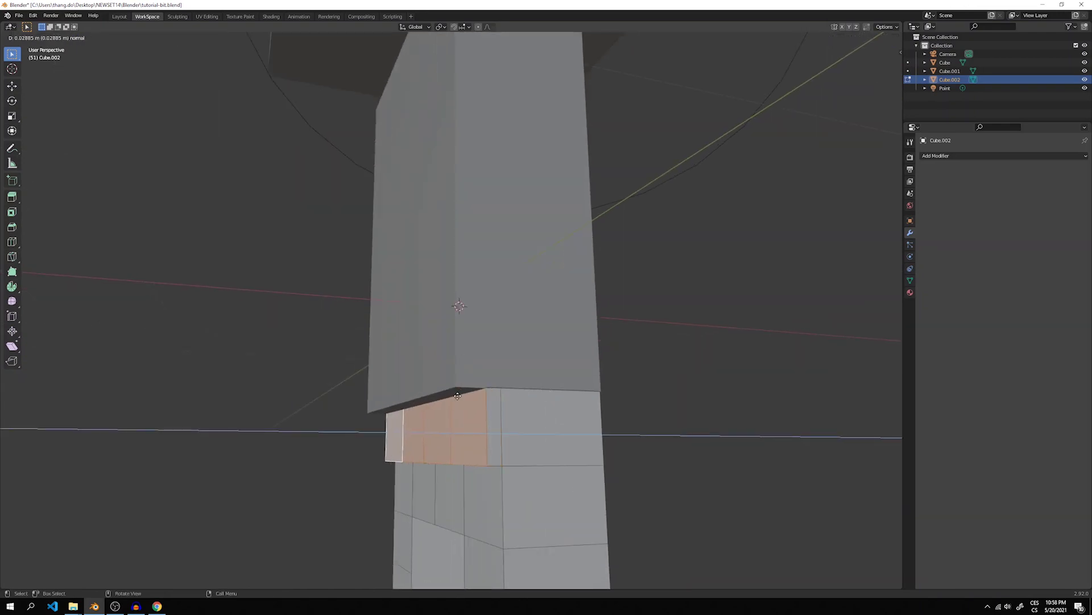
click(442, 398)
scroll(475, 366, down, 6)
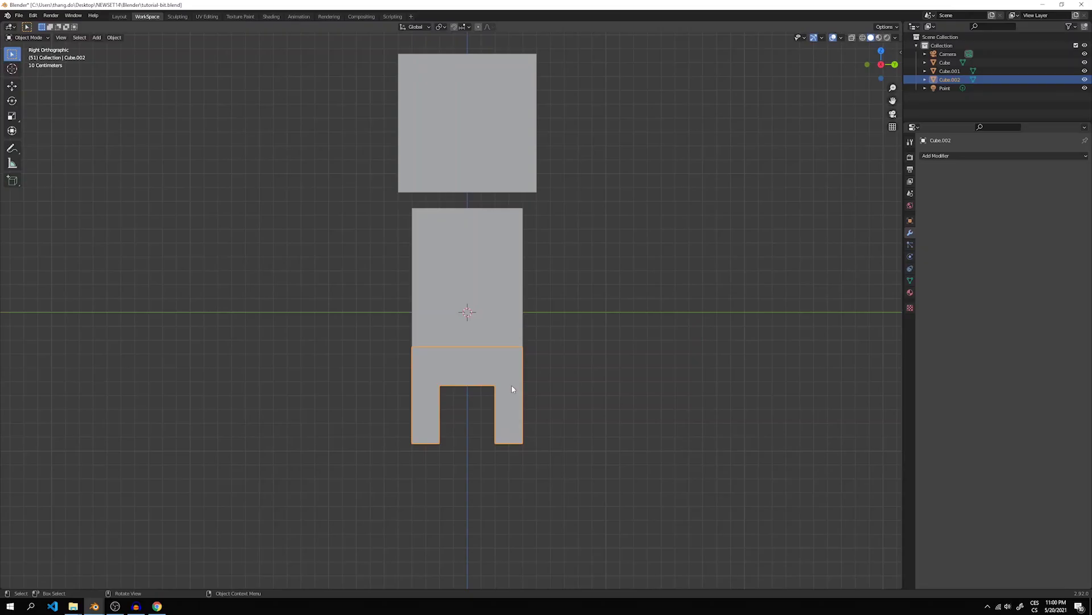
Step: Duplicate the pants mesh and move the copy straight down along Z
scroll(512, 389, up, 2)
shift+middle_drag(505, 395, 503, 307)
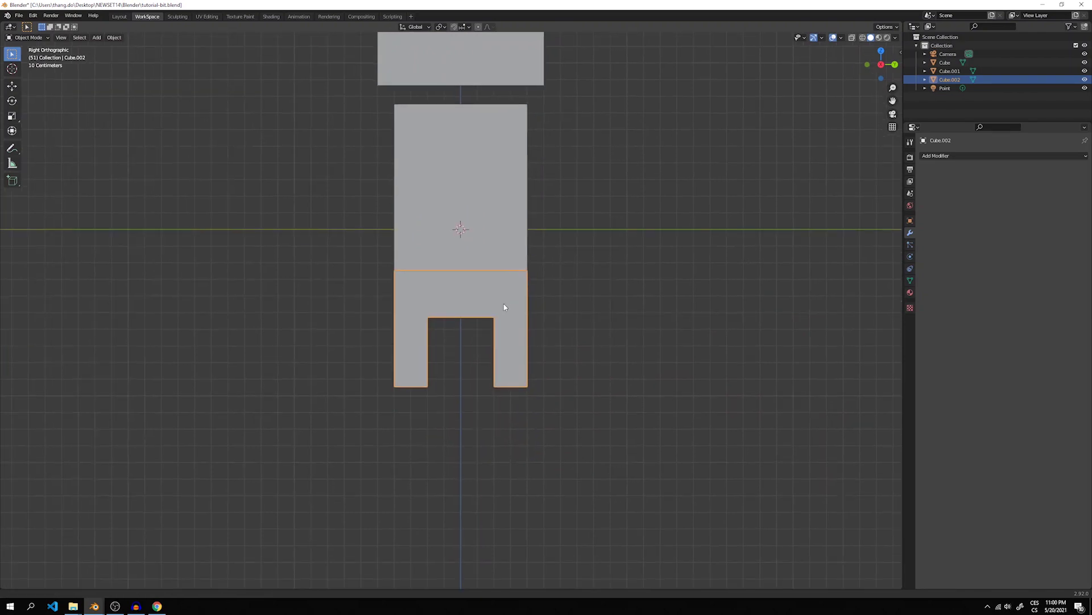
scroll(501, 313, up, 1)
key(shift+d)
key(z)
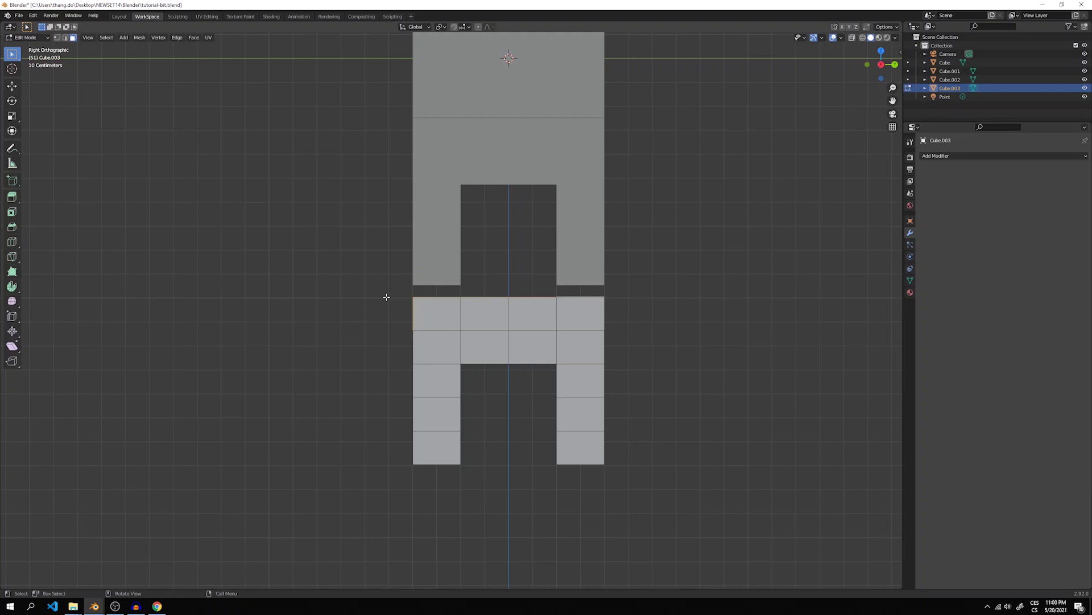
Step: With X-ray on, delete the copy's upper vertex rows, leaving two short blocks
key(alt+z)
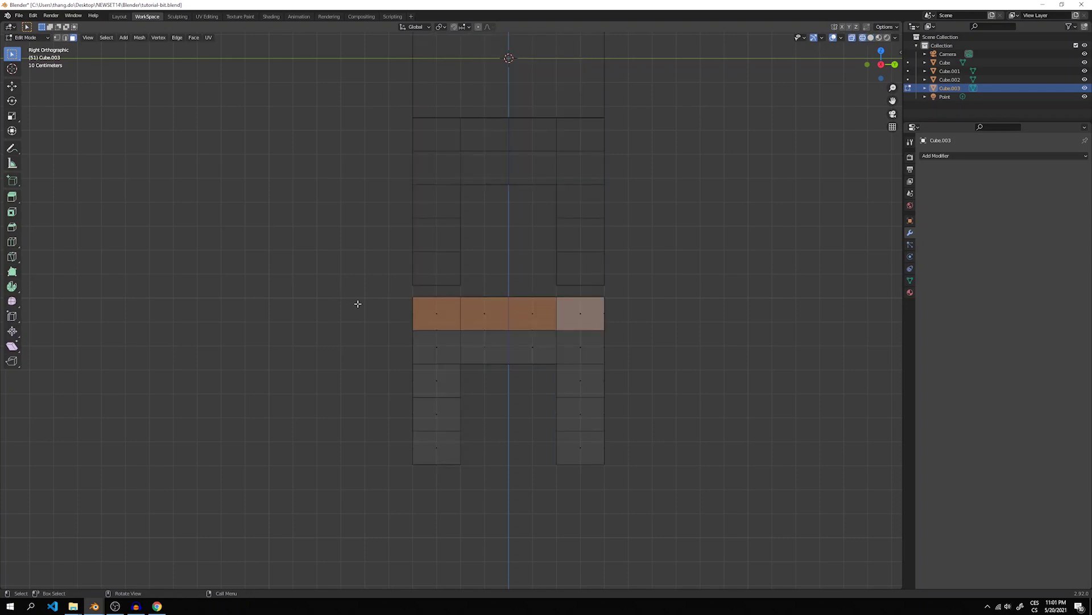
click(57, 38)
drag(365, 295, 633, 346)
key(x)
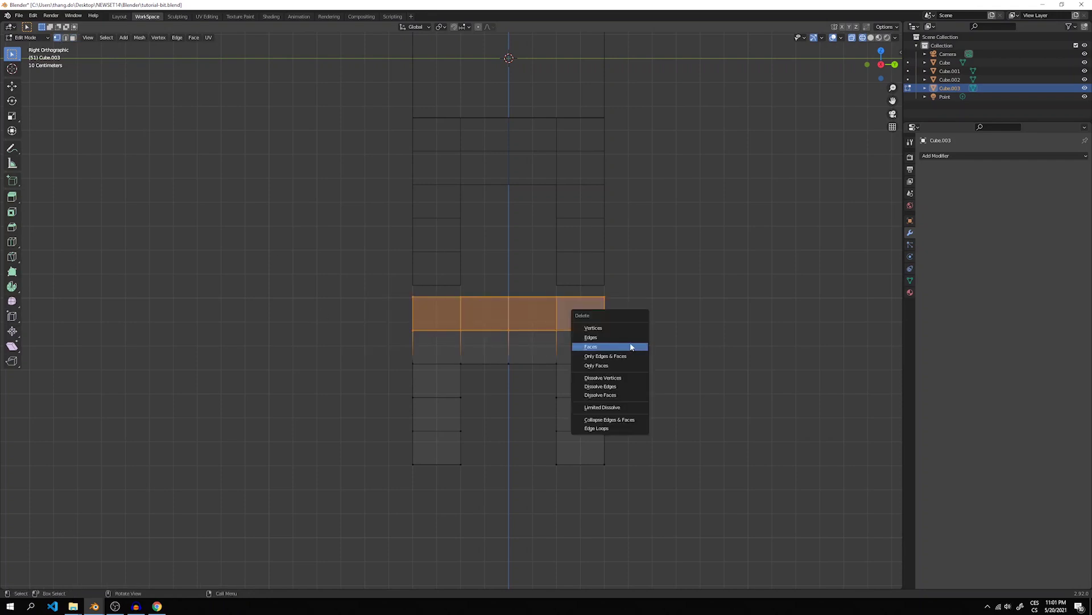
click(628, 327)
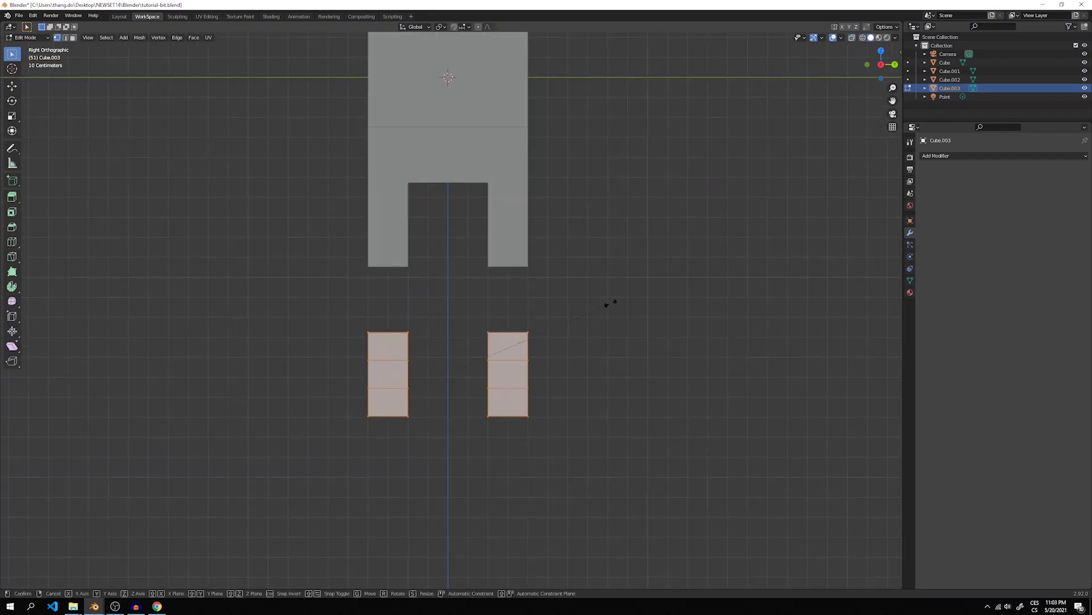
Step: Squash the blocks to 0.7 height on Z and fit them at the bottom of the legs
text(sz)
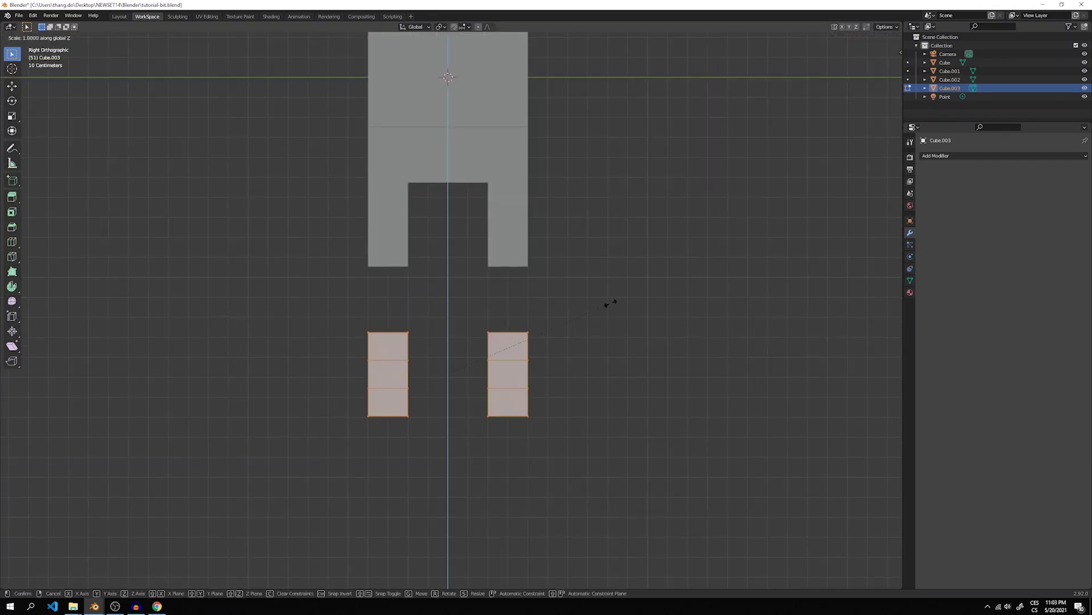
text(0.7)
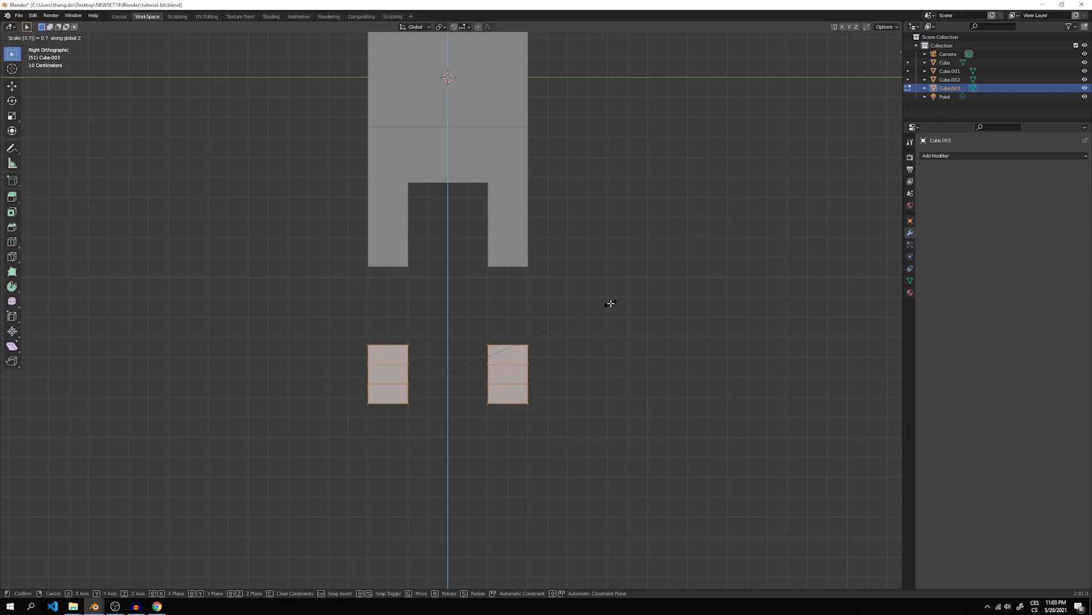
key(Return)
scroll(453, 364, up, 1)
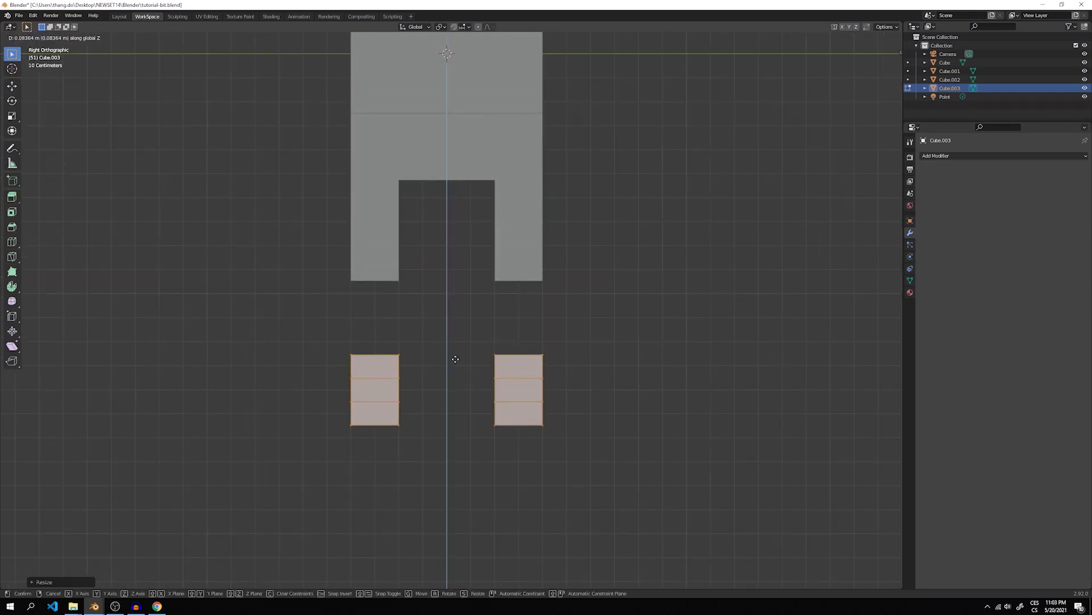
key(g)
key(z)
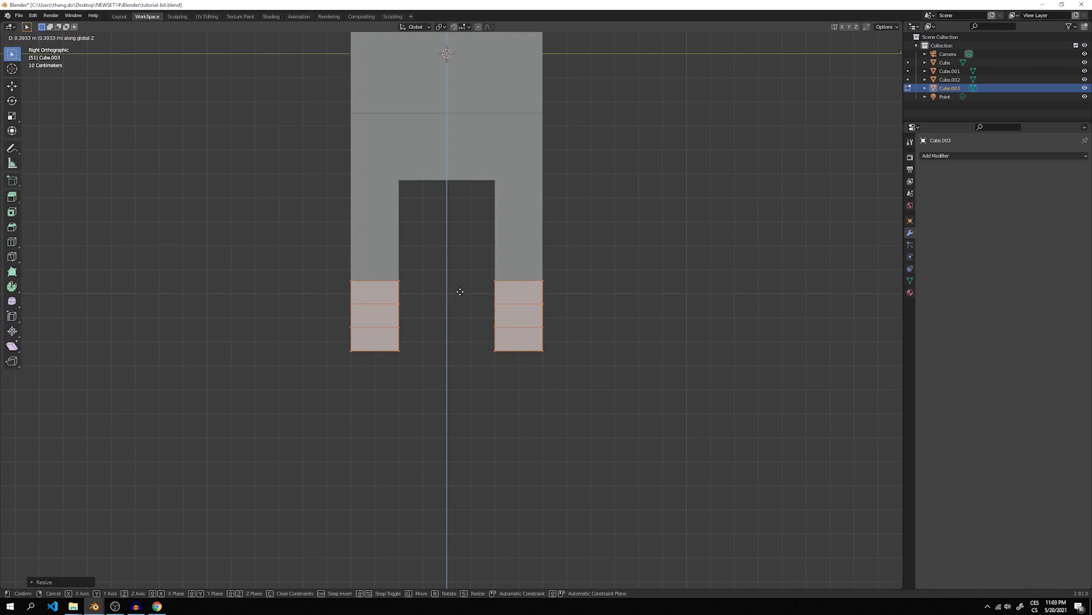
click(456, 290)
middle_drag(456, 290, 451, 376)
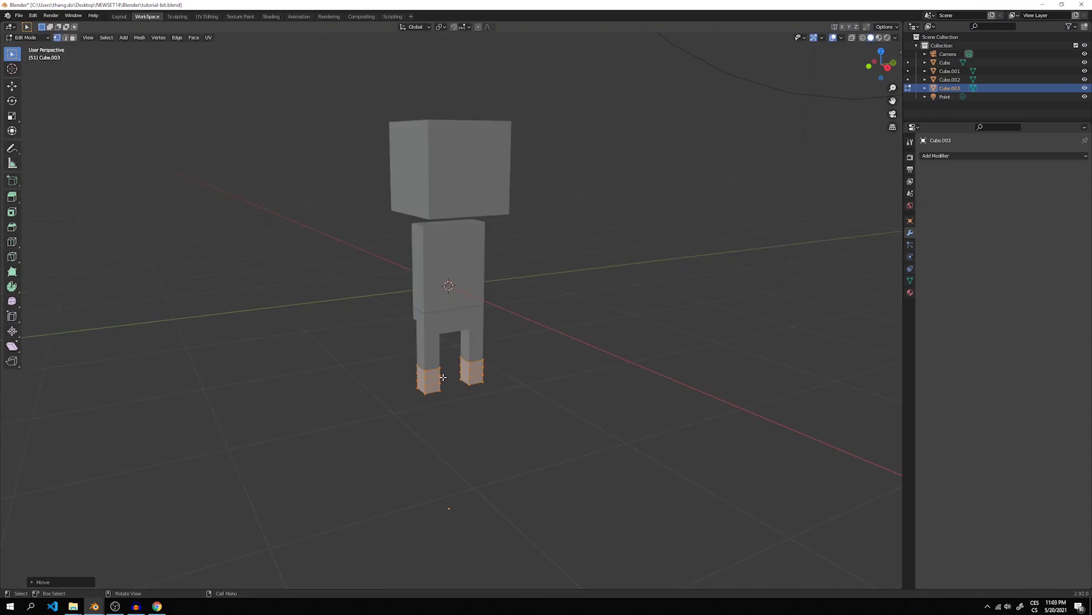
key(Tab)
key(KP_3)
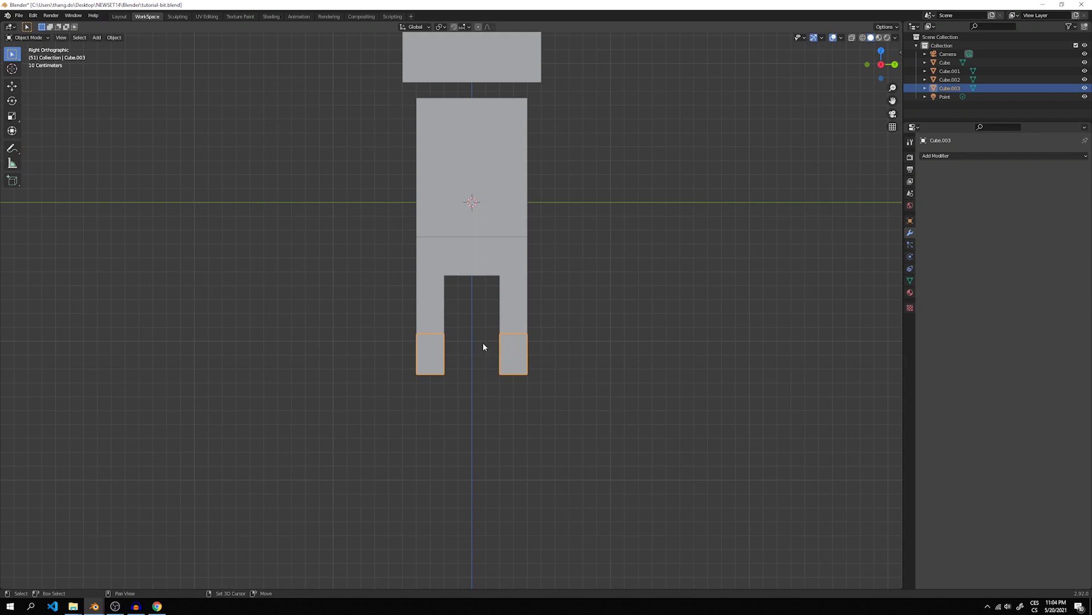
Step: Duplicate the shoe blocks and place the copies below the legs
key(shift+d)
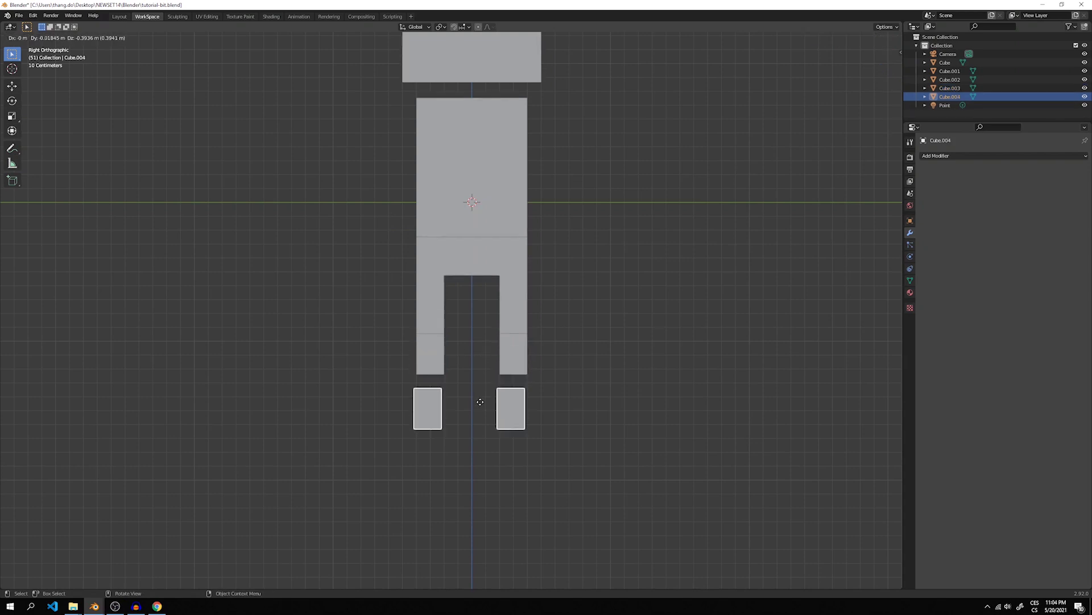
key(z)
click(490, 394)
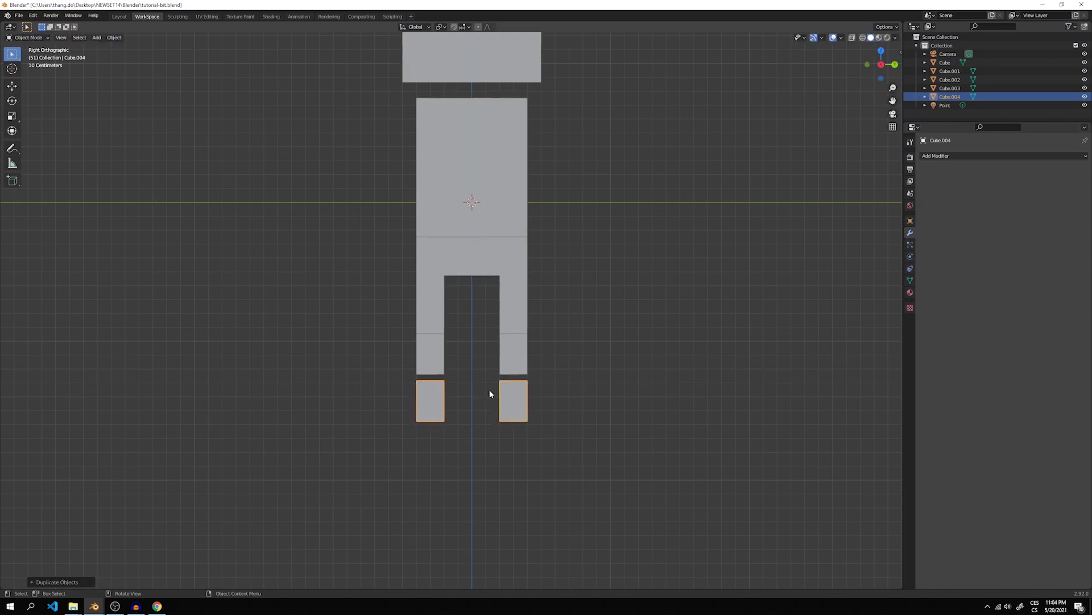
key(Tab)
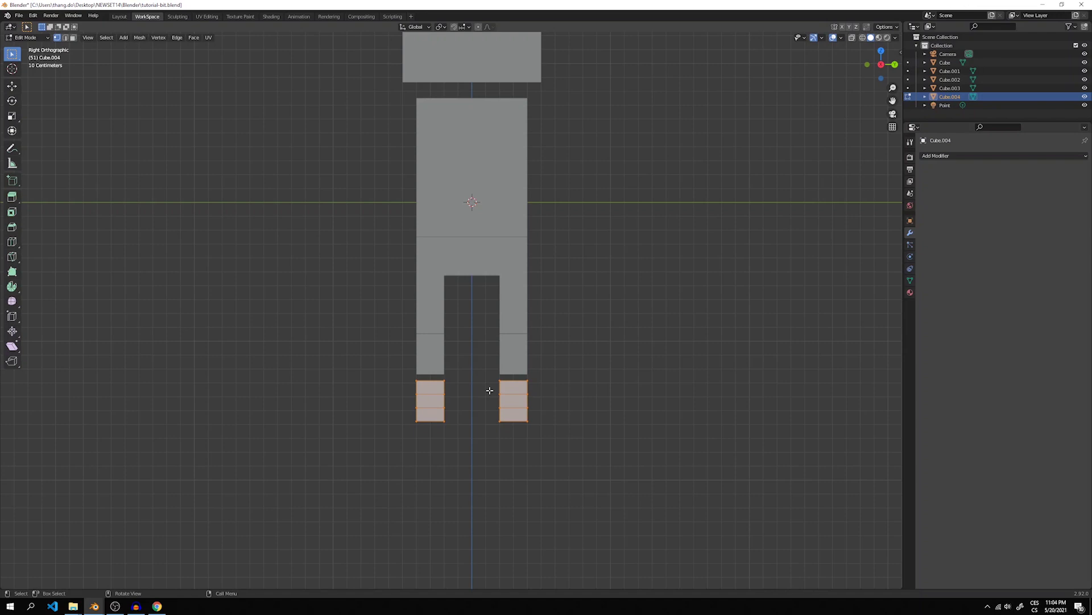
middle_drag(490, 391, 485, 317)
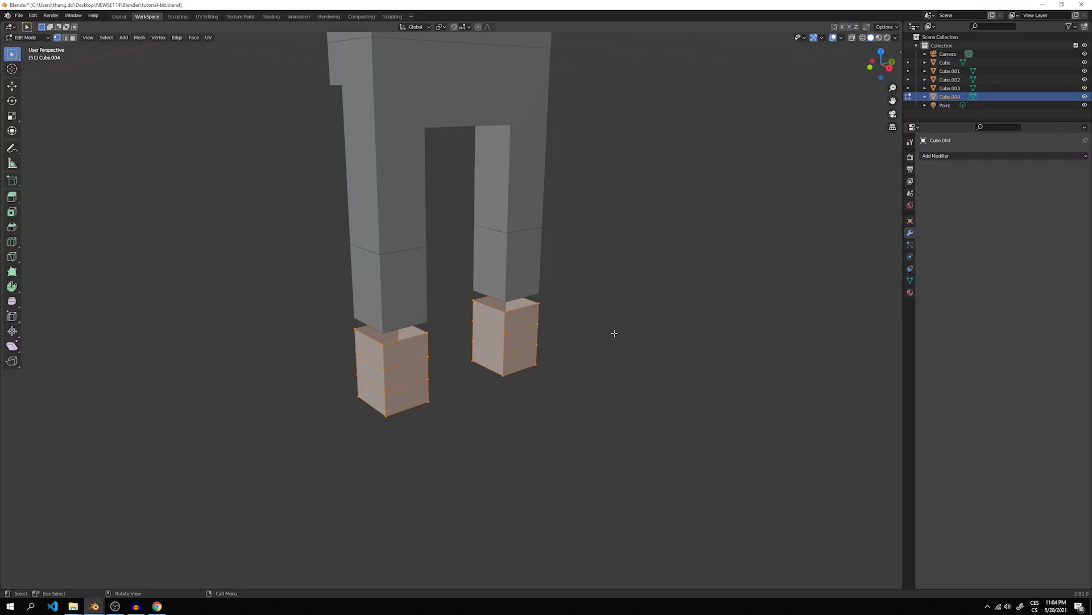
Step: Flatten the feet on Z and fill both open tops with faces
key(s)
key(z)
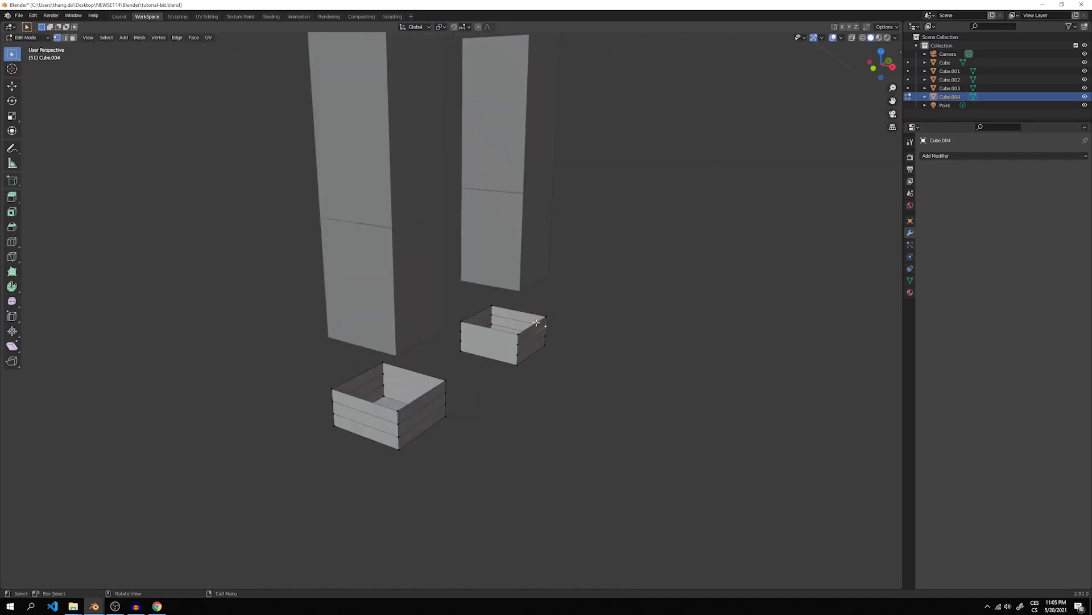
alt+click(537, 322)
key(f)
alt+click(430, 374)
key(f)
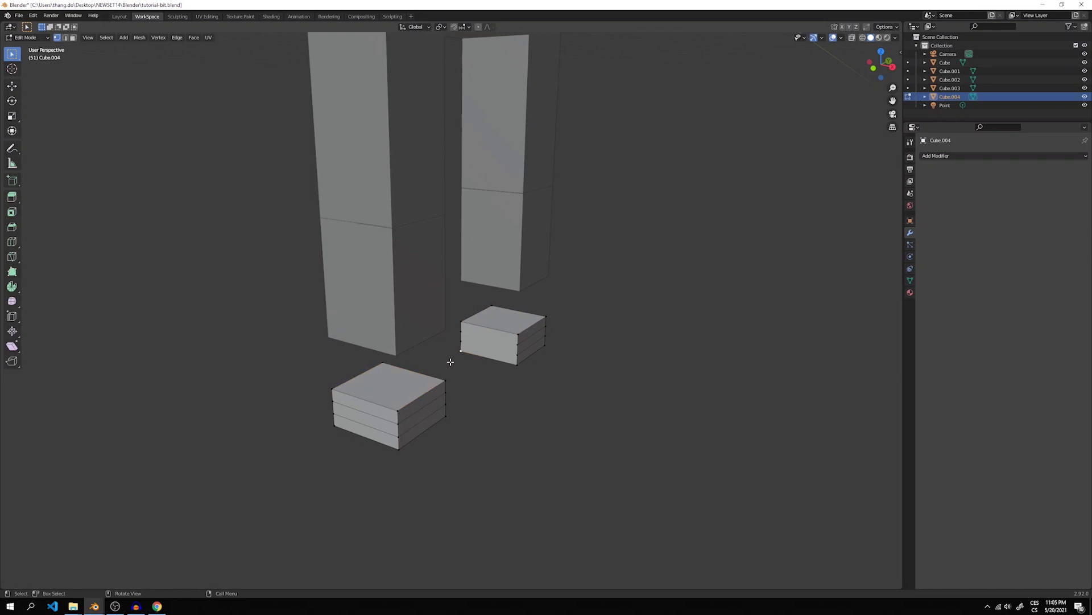
Step: Select both feet in side view and raise them along Z under the legs
key(KP_3)
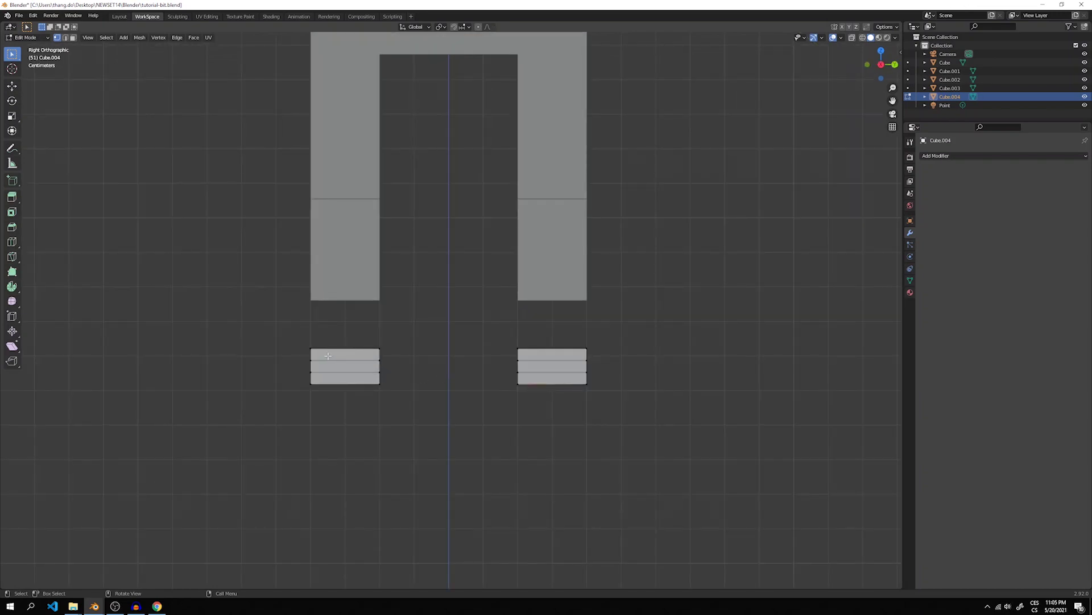
key(a)
key(g)
key(z)
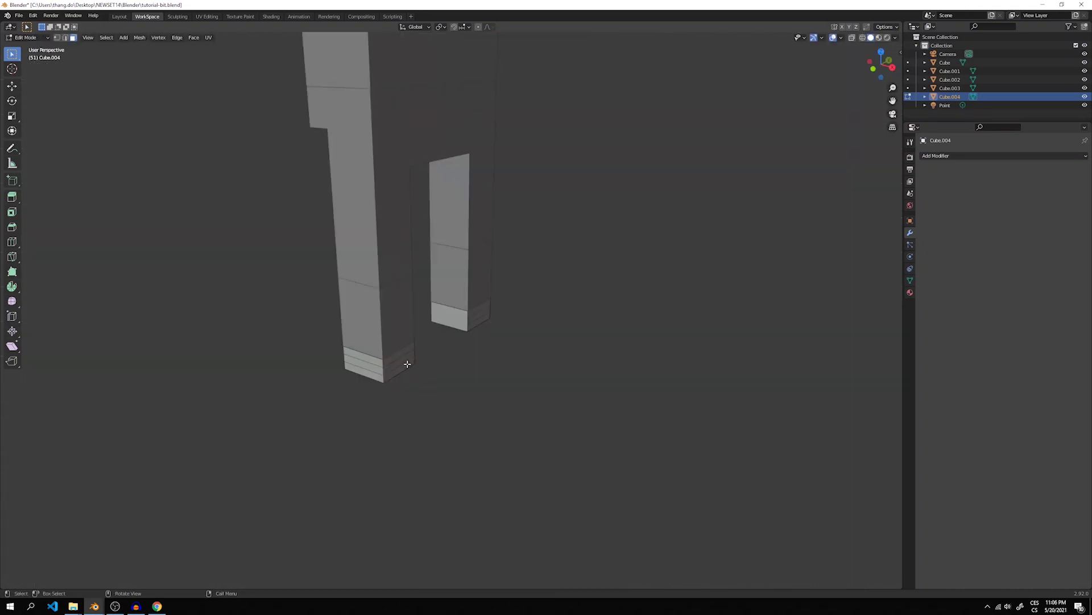
Step: Extrude both legs' bottom side faces forward into toes
click(407, 364)
shift+click(481, 320)
text(e.)
key(BackSpace)
key(BackSpace)
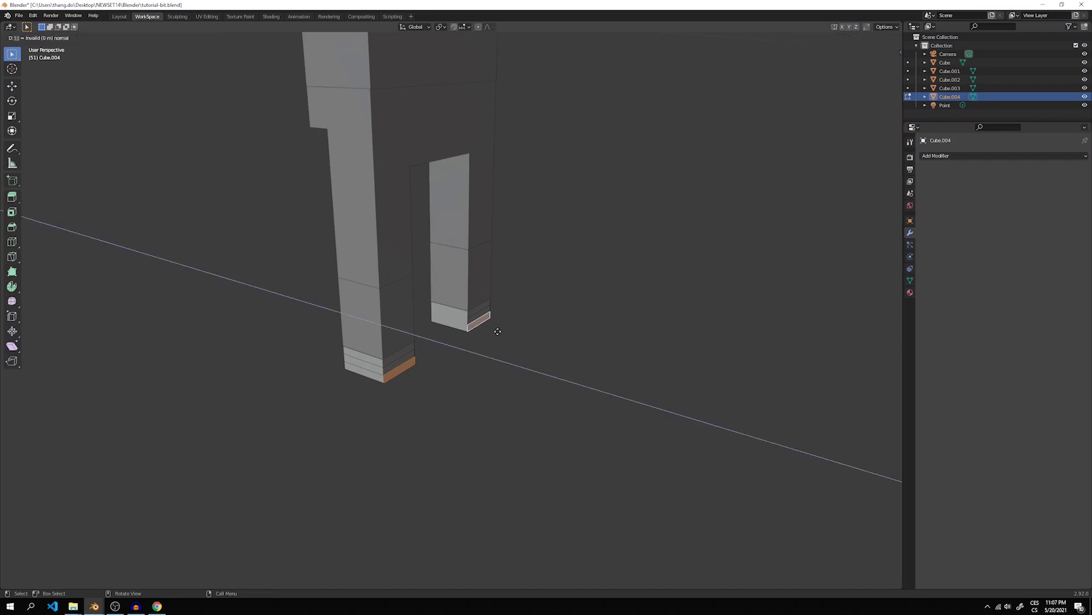
text(1)
key(Return)
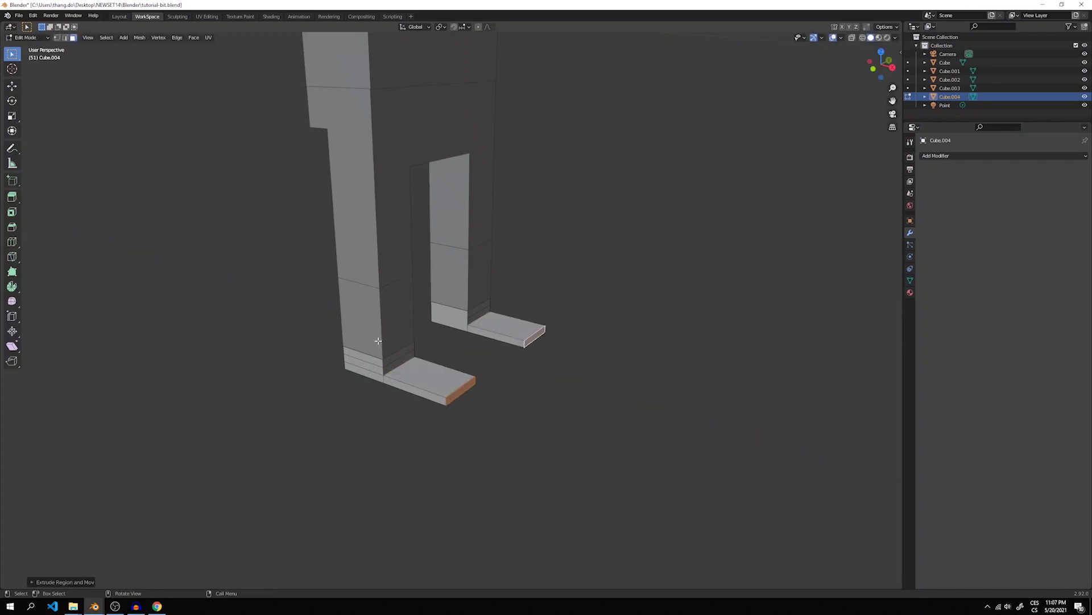
Step: Extrude both legs' inner bottom faces outward along their normals by 0.1
middle_drag(378, 340, 371, 319)
click(396, 370)
shift+click(490, 317)
key(e)
text(0.1)
key(Return)
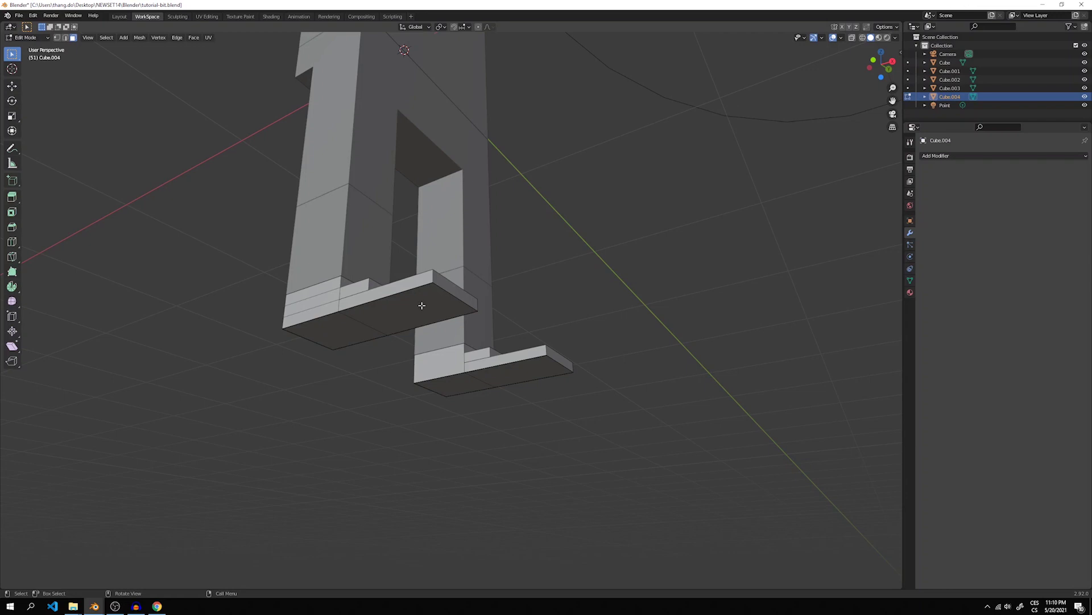
Step: Extrude the four shoe bottom faces downward into thin soles
click(421, 306)
shift+click(358, 323)
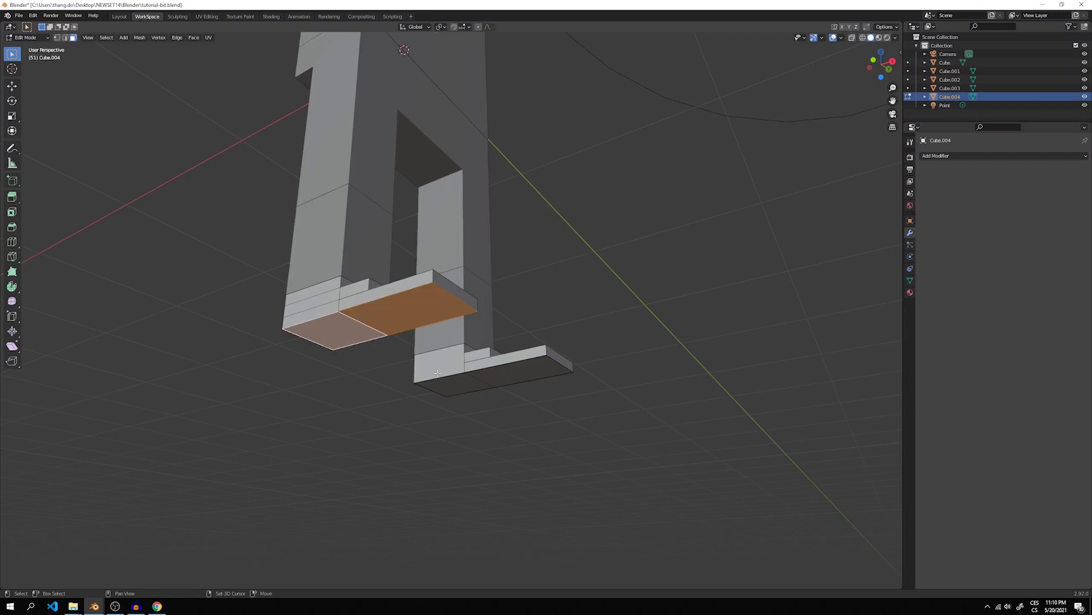
shift+click(504, 384)
shift+click(512, 378)
key(e)
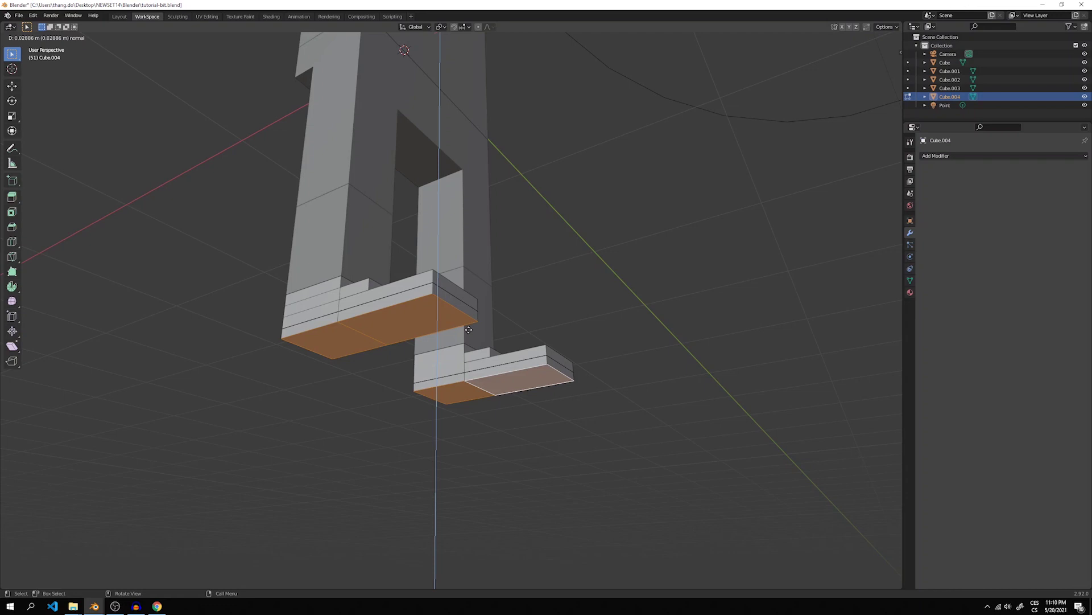
click(468, 330)
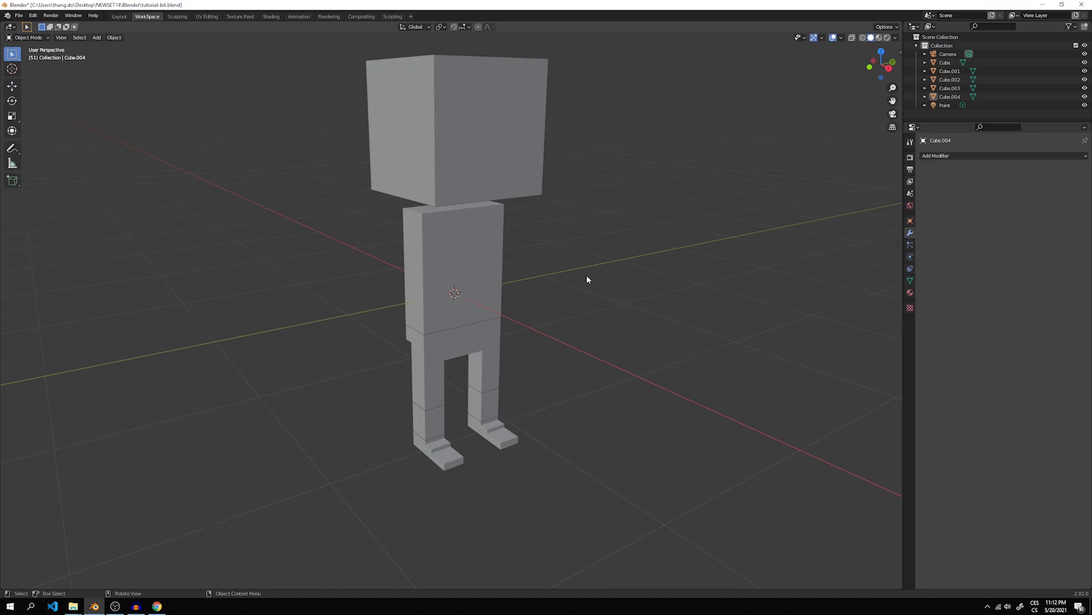
Step: Duplicate the legs beside the torso and scale the copy to 0.25 along Y as an arm block
key(KP_3)
key(shift+d)
key(y)
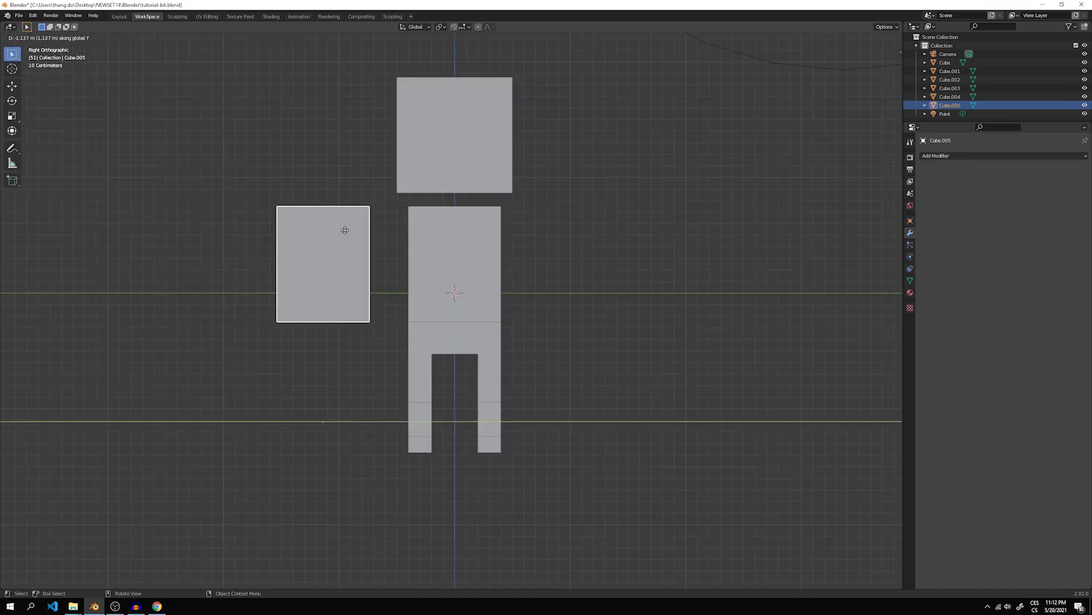
click(374, 230)
text(s)
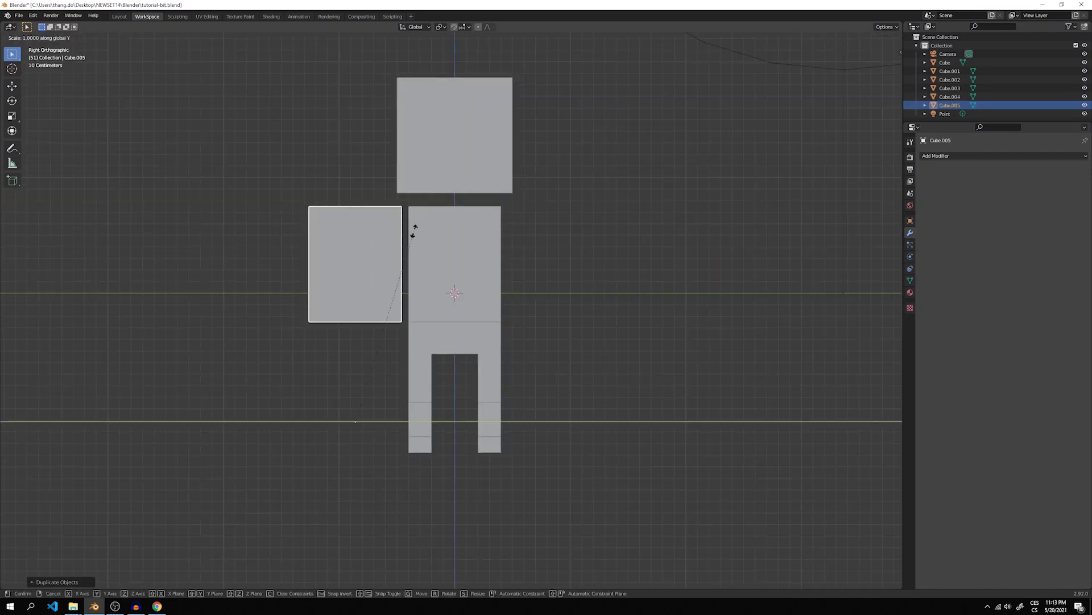
text(y0.25)
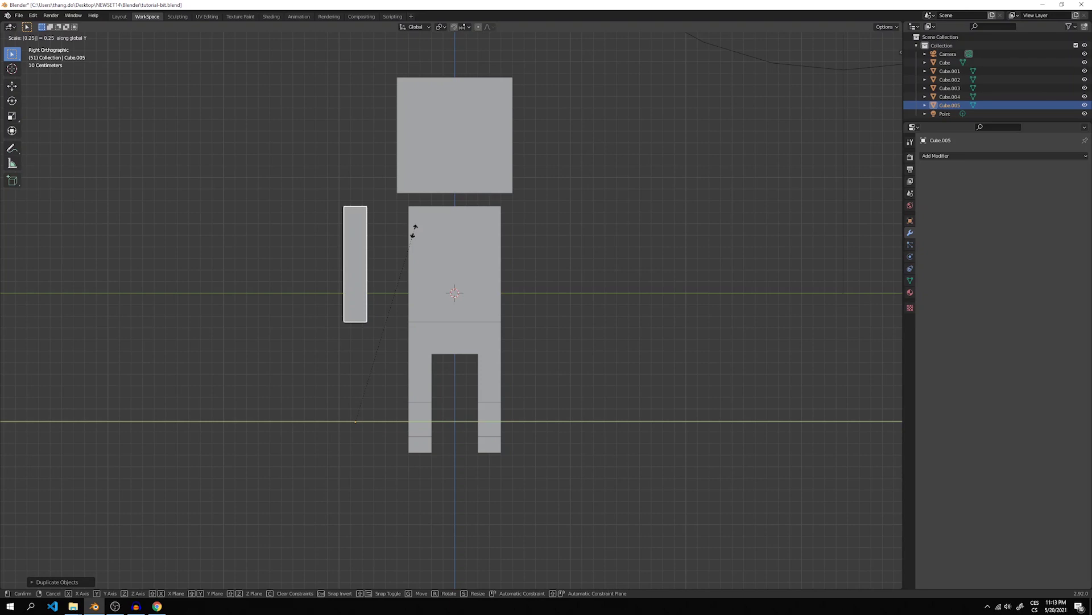
key(Return)
middle_drag(415, 230, 609, 301)
text(sx0)
key(Escape)
Step: Slide the arm block's mesh sideways along Y to hang beside the torso
key(Tab)
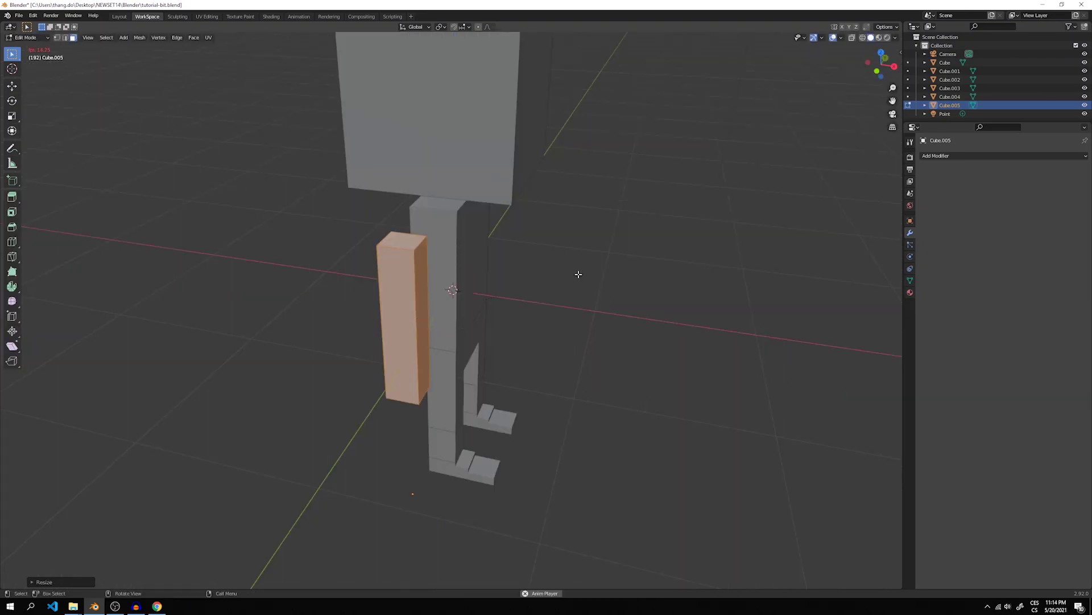
key(KP_3)
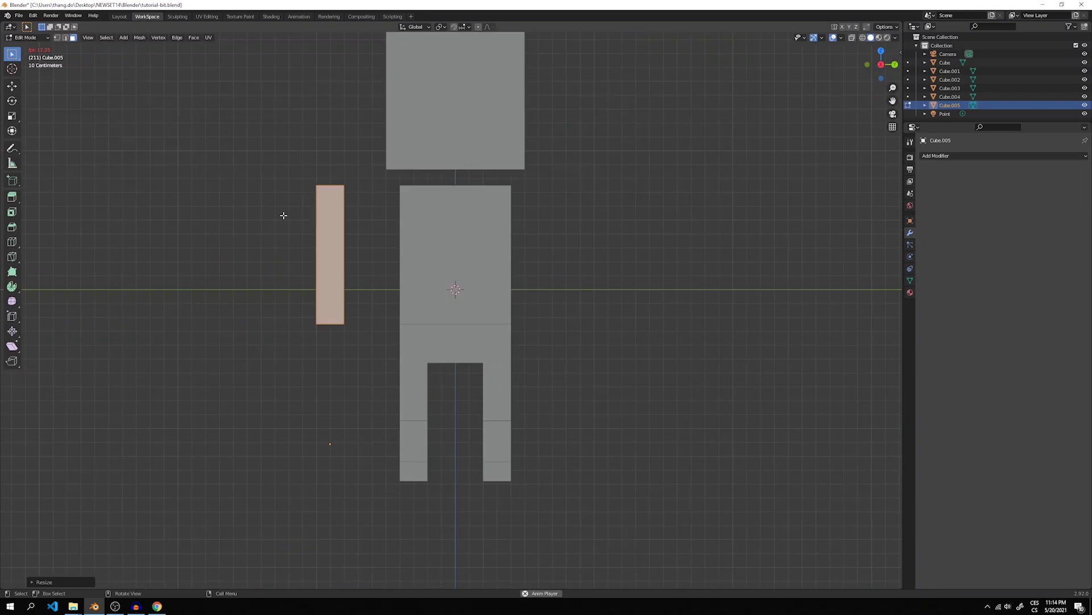
scroll(283, 215, up, 1)
key(g)
key(y)
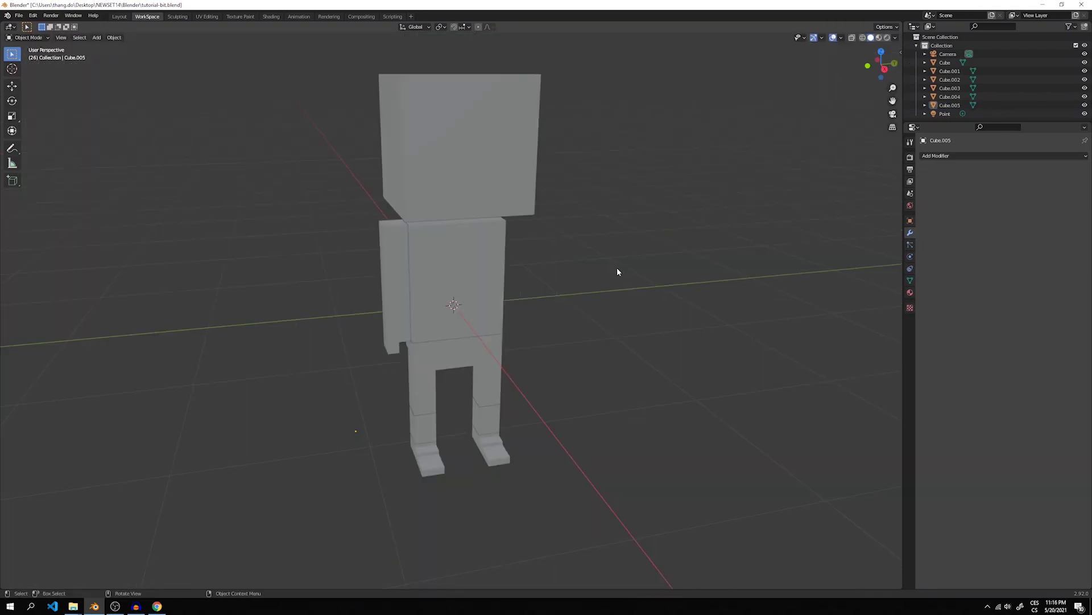
Step: Duplicate the arm to the torso's other side and tilt it slightly
click(394, 287)
key(KP_3)
key(shift+d)
key(y)
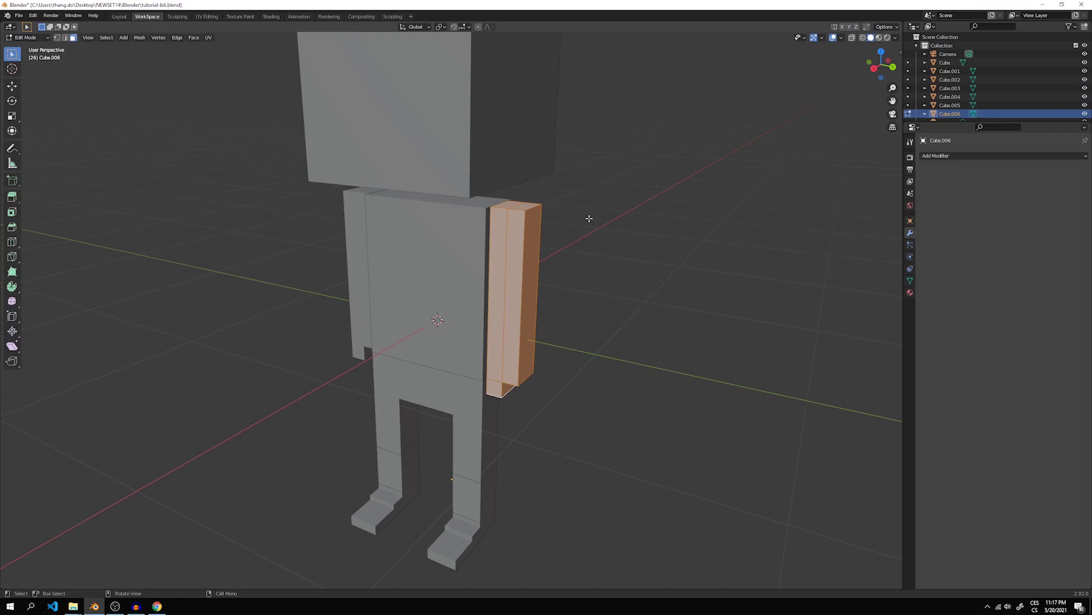
key(r)
key(Return)
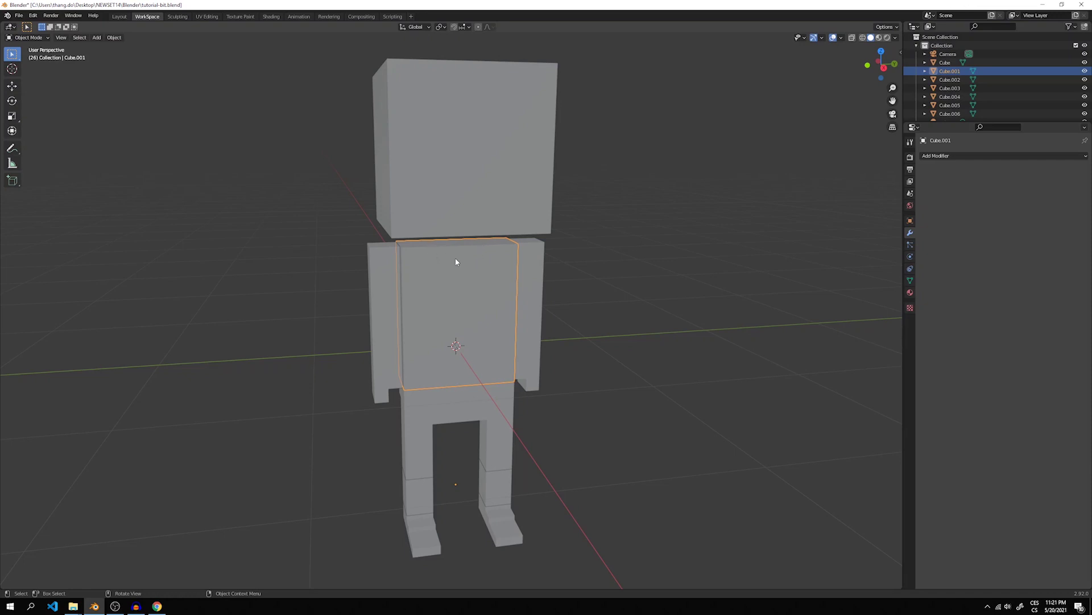
Step: Add nine centred vertical loop cuts across the torso in Edit Mode
middle_drag(456, 261, 462, 264)
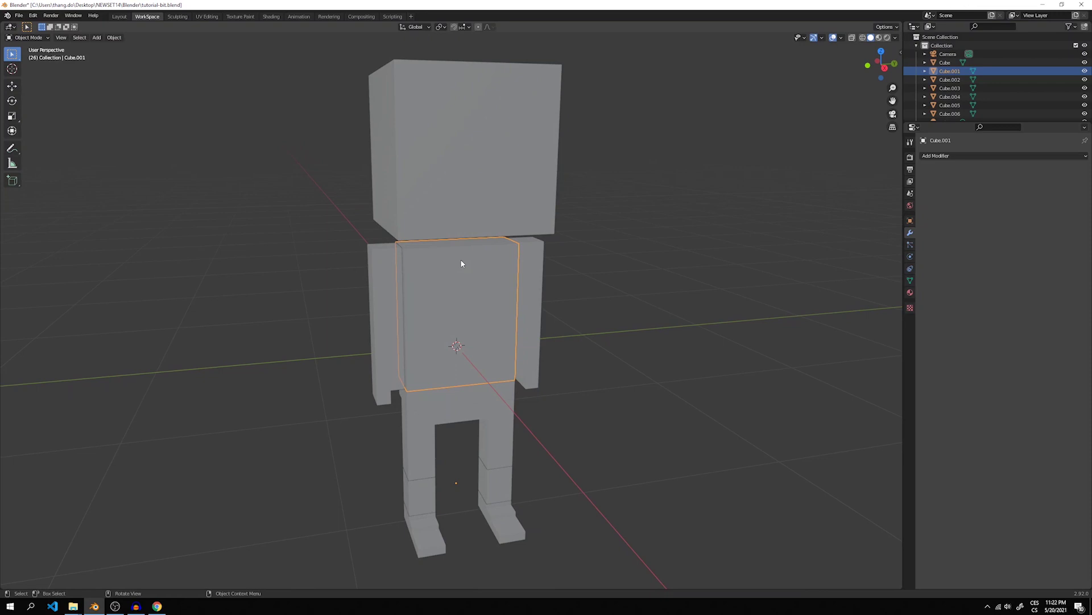
key(Tab)
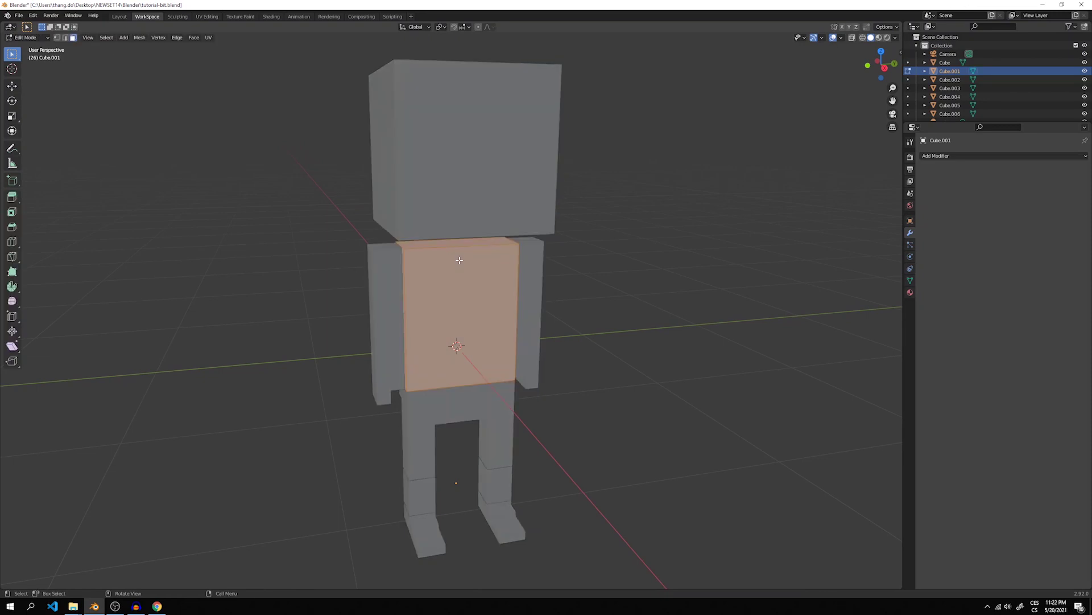
key(ctrl+r)
scroll(461, 259, up, 7)
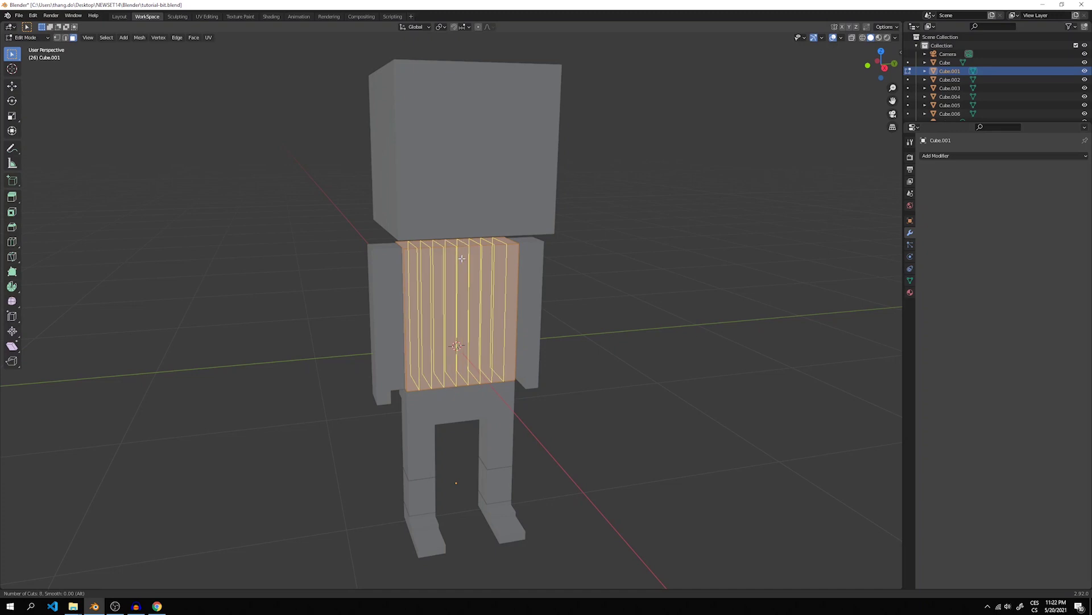
scroll(462, 259, up, 1)
click(462, 259)
right_click(462, 258)
Step: Start a horizontal loop cut on the torso, then cancel it after checking the side
scroll(466, 256, up, 2)
middle_drag(533, 257, 471, 262)
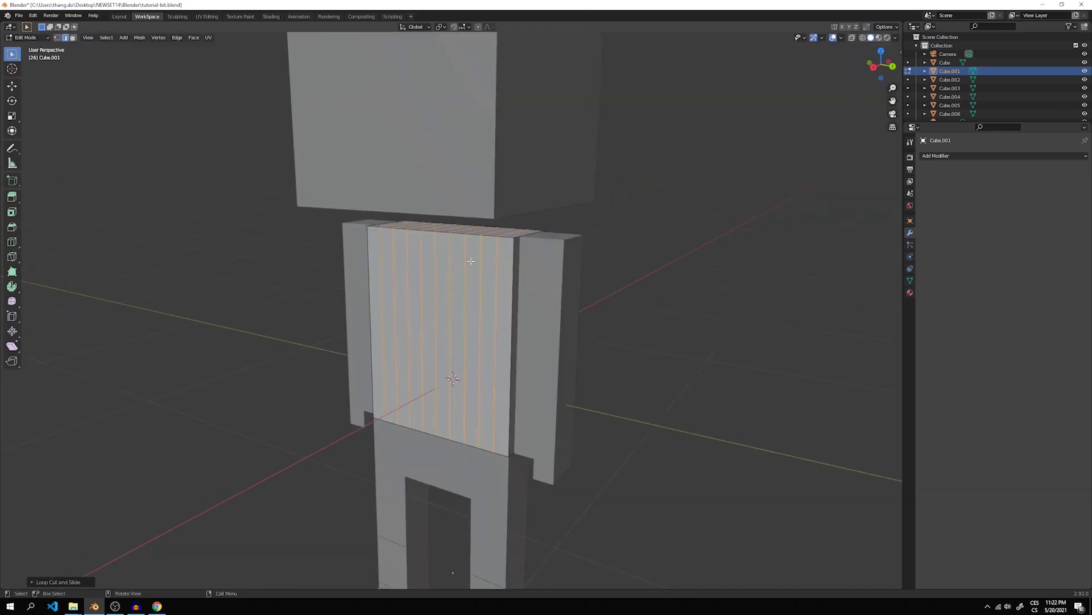
key(ctrl+r)
scroll(473, 260, up, 3)
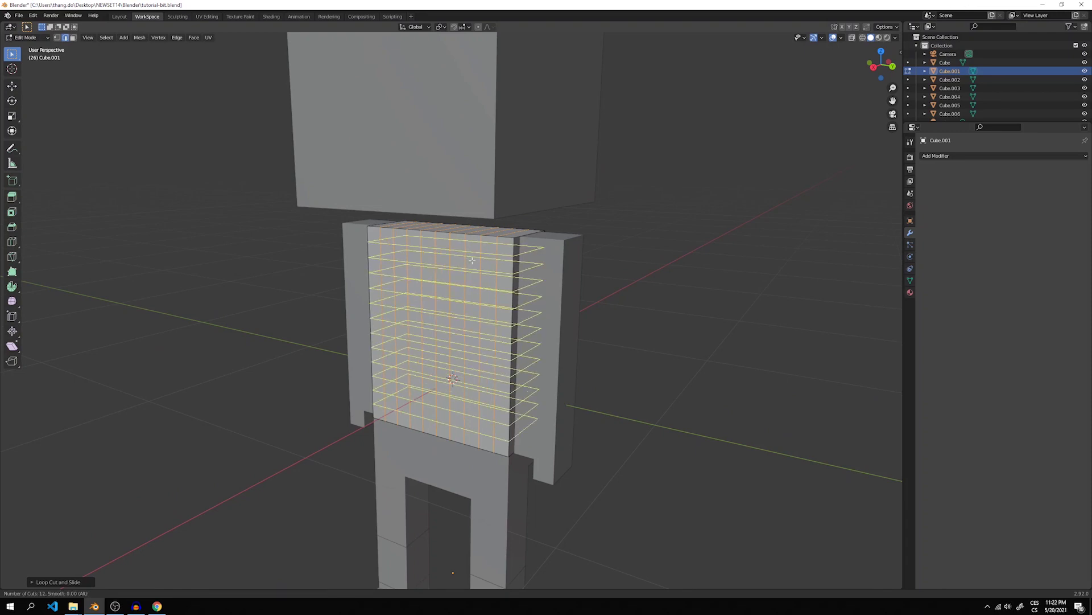
middle_drag(472, 260, 465, 236)
scroll(465, 235, down, 8)
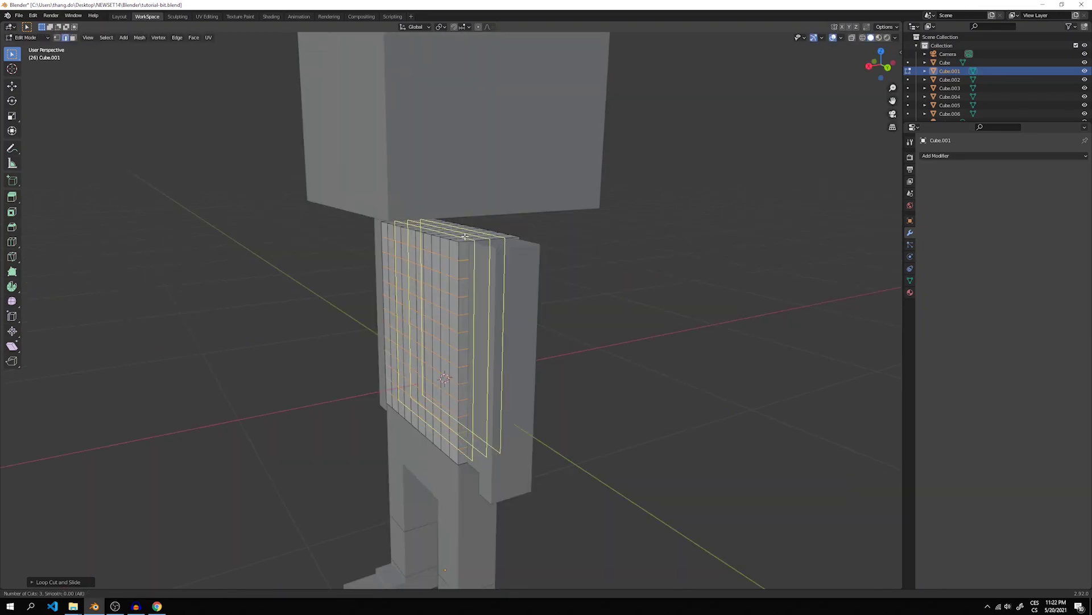
right_click(465, 236)
middle_drag(465, 236, 466, 246)
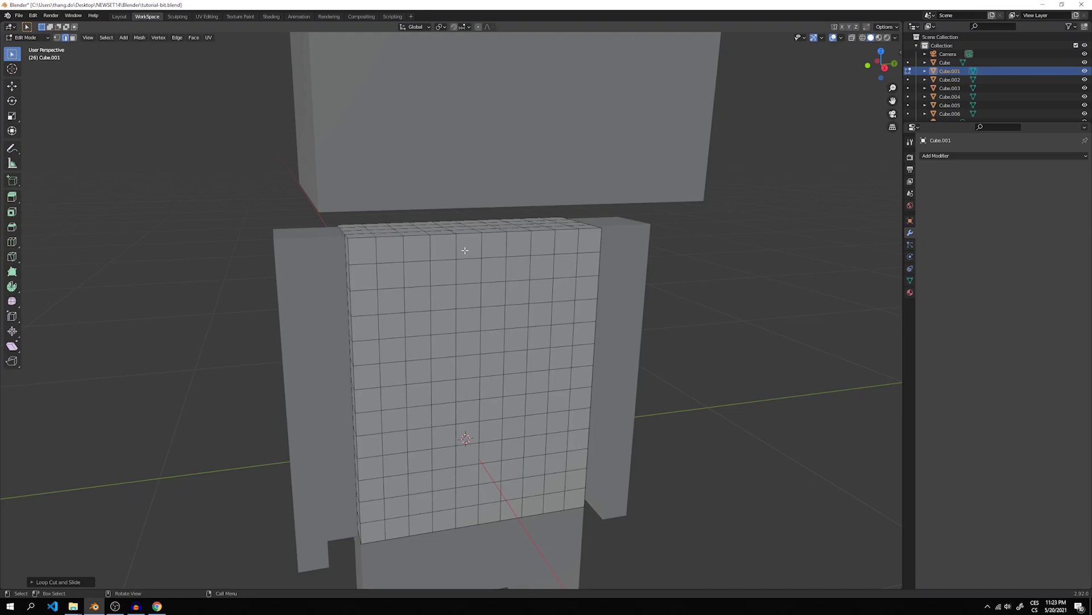
Step: Delete the first row of top neckline faces from the shirt block
click(519, 199)
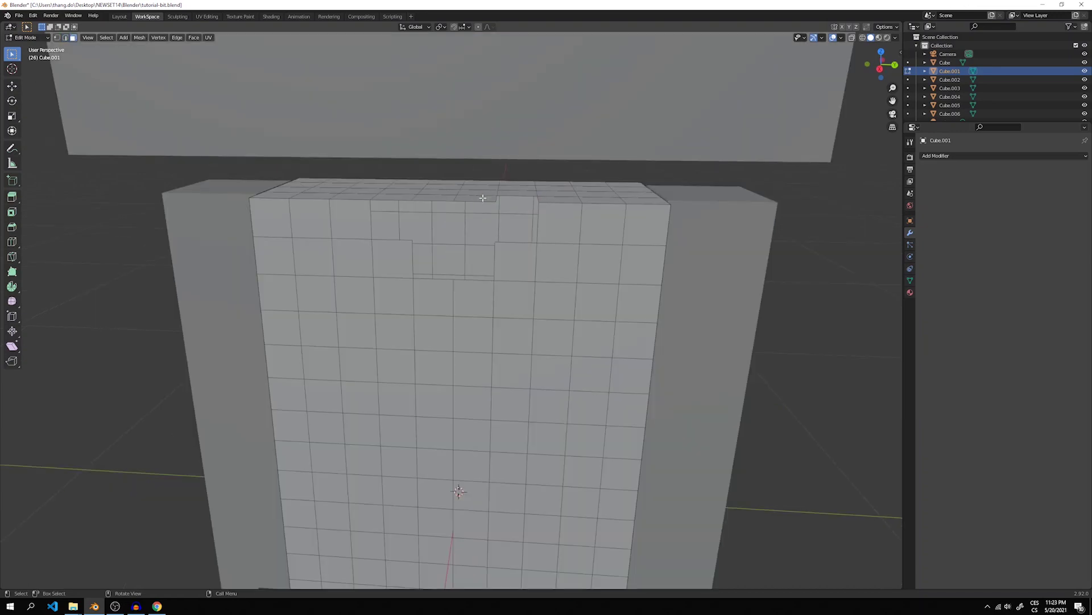
click(487, 199)
key(x)
click(485, 199)
click(448, 200)
key(x)
click(446, 199)
click(408, 190)
key(x)
click(409, 190)
click(440, 192)
key(x)
click(444, 195)
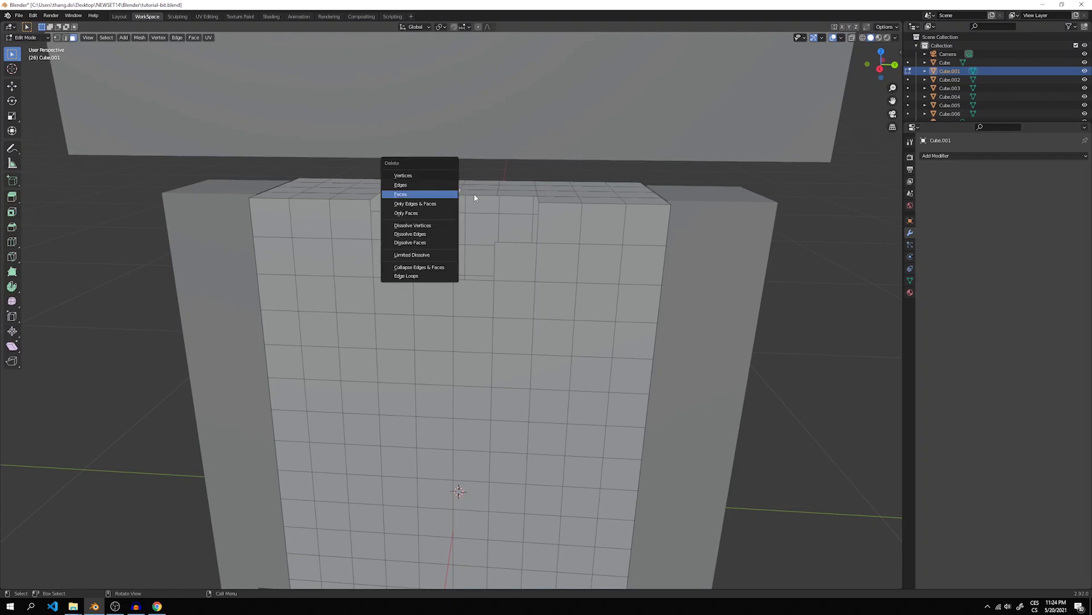
click(484, 196)
key(x)
click(512, 196)
Step: Delete the remaining top faces to finish the stepped collar notch
middle_drag(509, 196, 506, 192)
click(420, 189)
middle_drag(424, 189, 446, 189)
key(x)
click(446, 197)
click(446, 189)
key(x)
click(447, 188)
click(485, 187)
key(x)
click(484, 187)
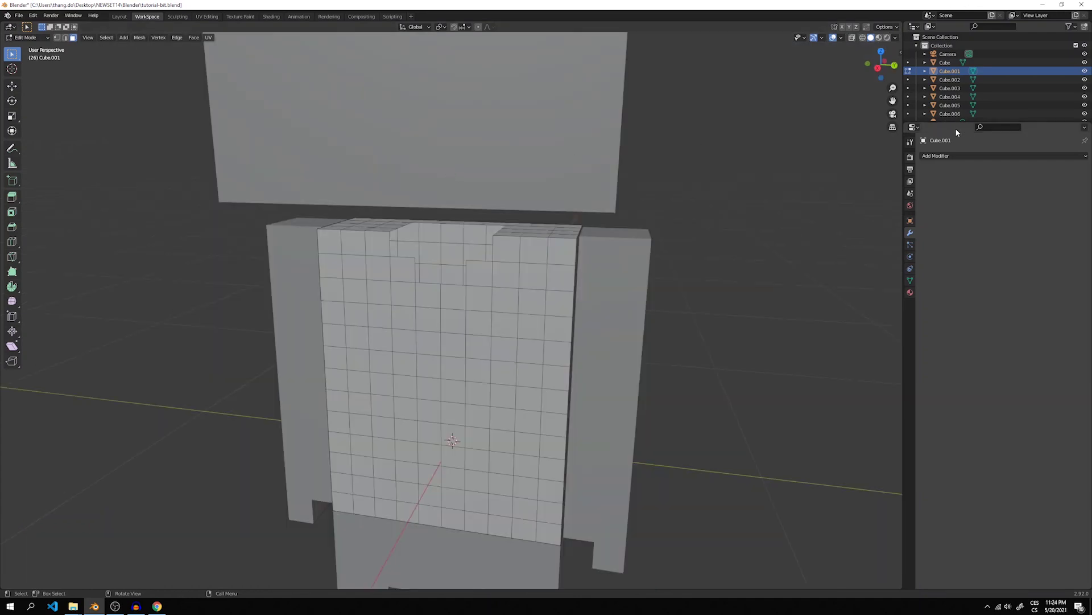
Step: Hide the head and fill the notch's left wall from its border edges
scroll(1005, 105, down, 1)
click(1085, 53)
middle_drag(658, 97, 422, 242)
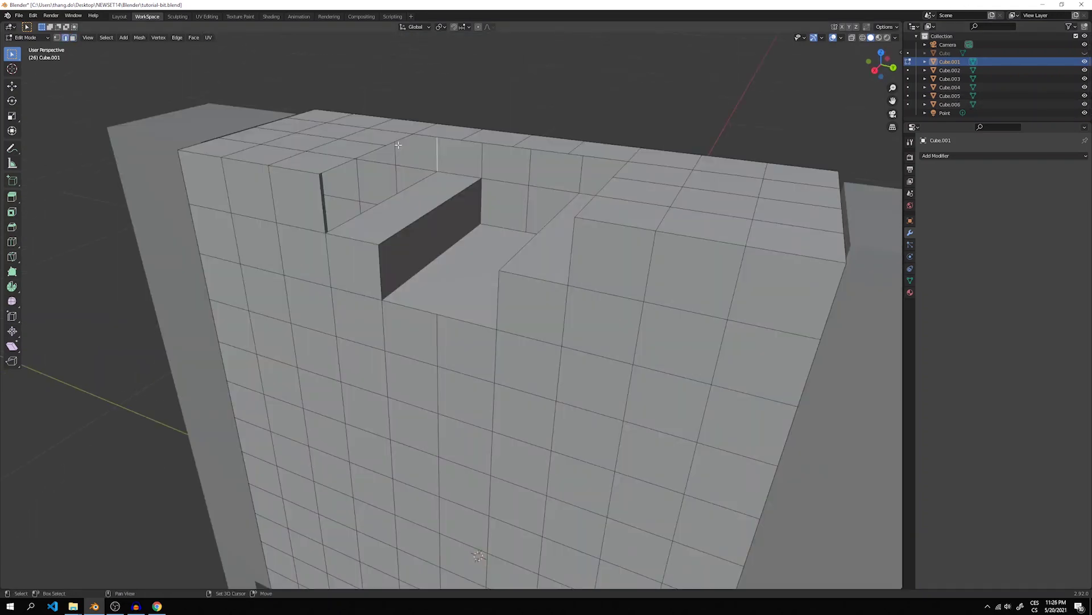
shift+click(405, 189)
shift+click(405, 139)
shift+click(423, 131)
shift+click(366, 156)
shift+click(338, 166)
shift+click(321, 194)
key(f)
Step: Fill the notch's right wall from its border edges and leave Edit Mode
middle_drag(470, 168, 532, 176)
click(511, 161)
shift+click(521, 136)
shift+click(534, 154)
shift+click(551, 175)
shift+click(570, 199)
alt+click(565, 239)
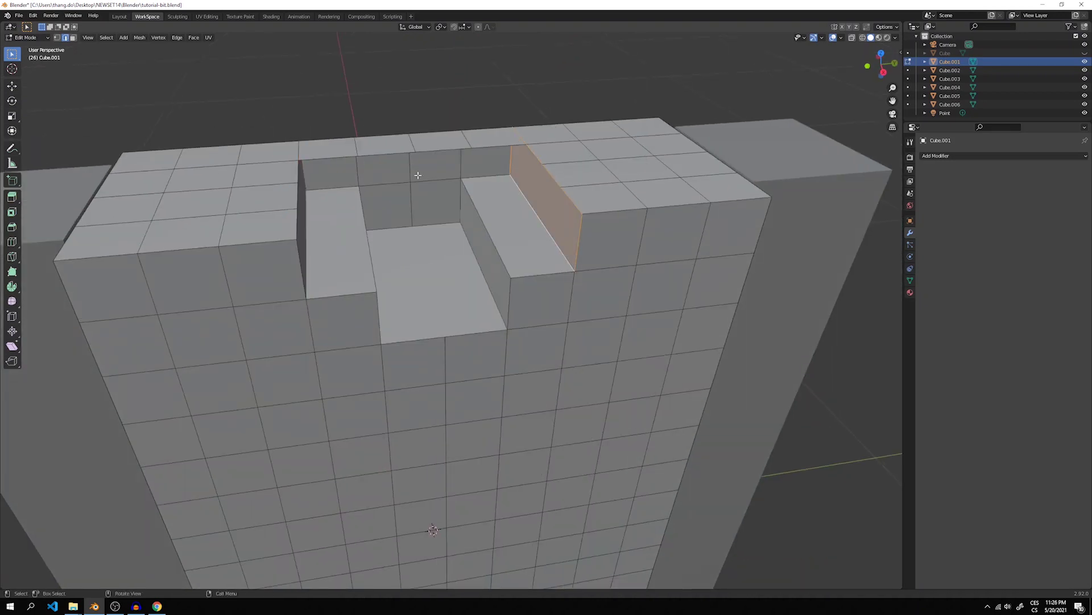
scroll(565, 238, down, 6)
key(Tab)
middle_drag(377, 243, 414, 244)
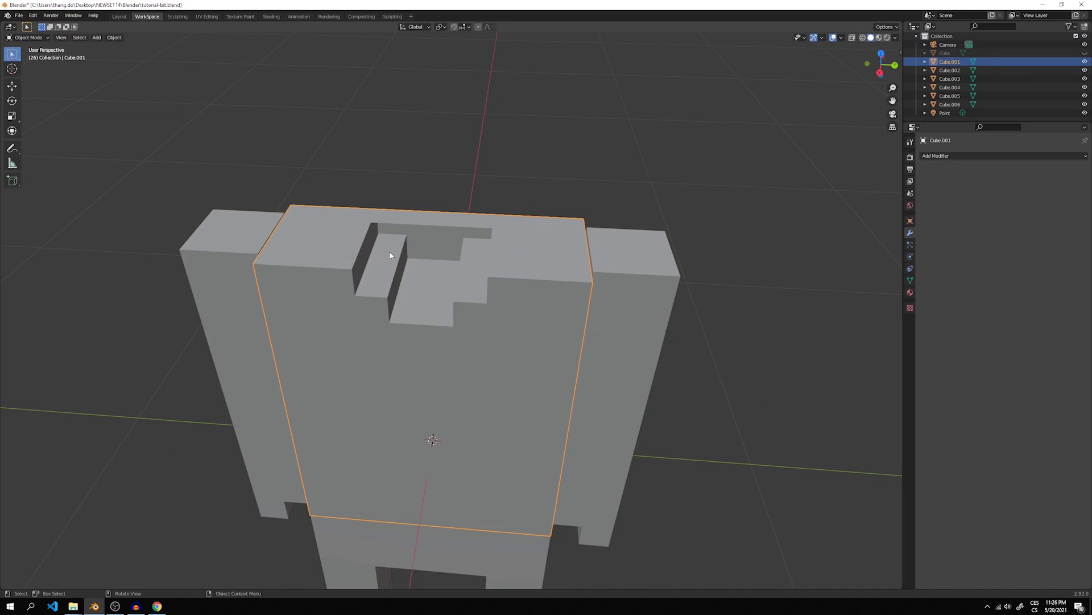
Step: Add a new cube and shrink its mesh to about 0.16 size
key(shift+a)
click(429, 257)
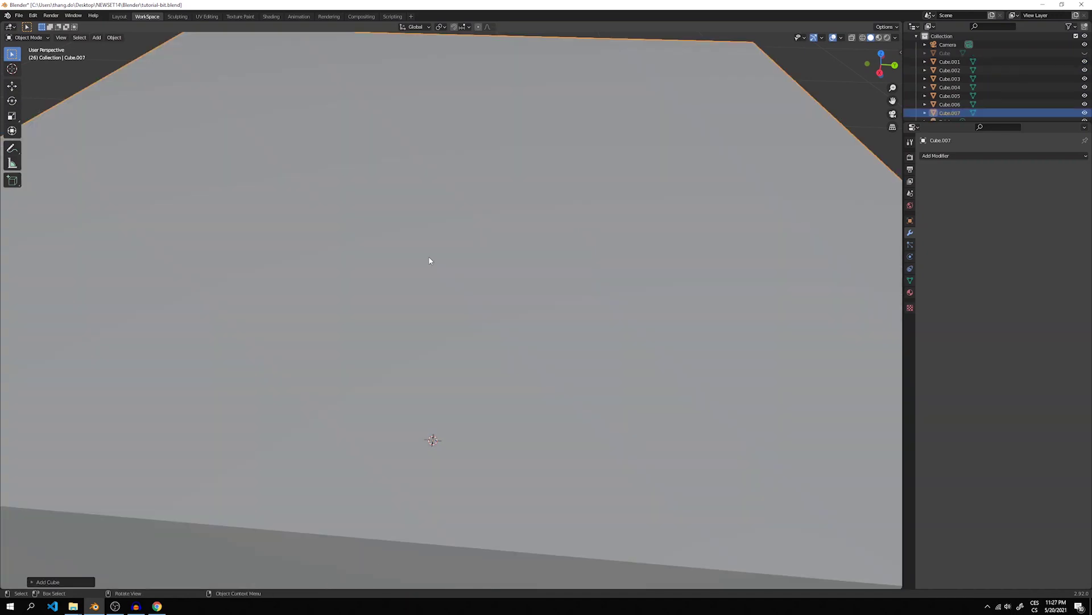
scroll(457, 245, down, 8)
key(s)
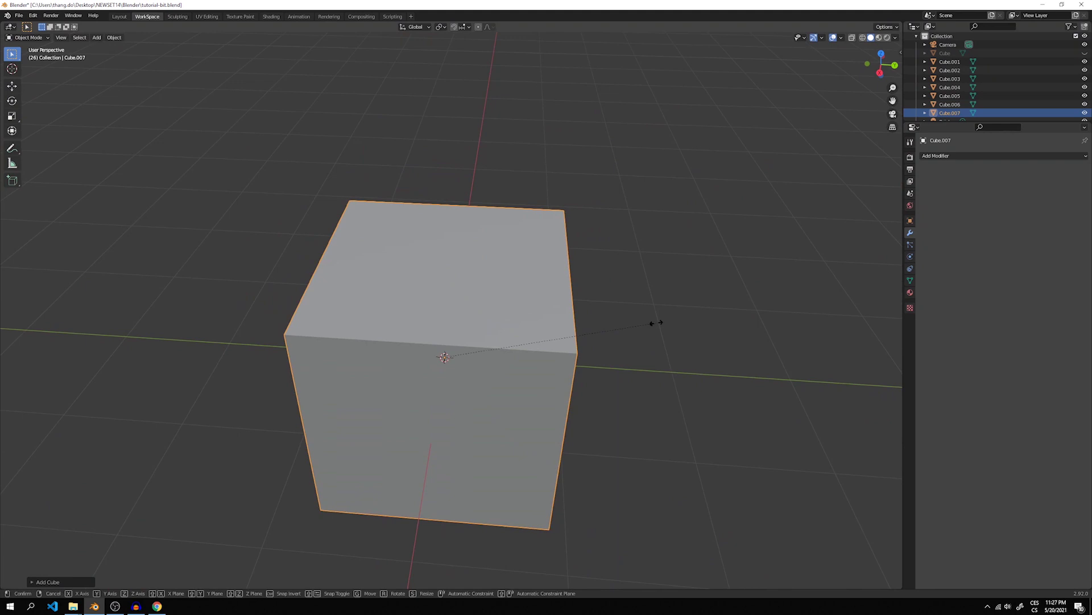
right_click(657, 323)
key(Tab)
key(s)
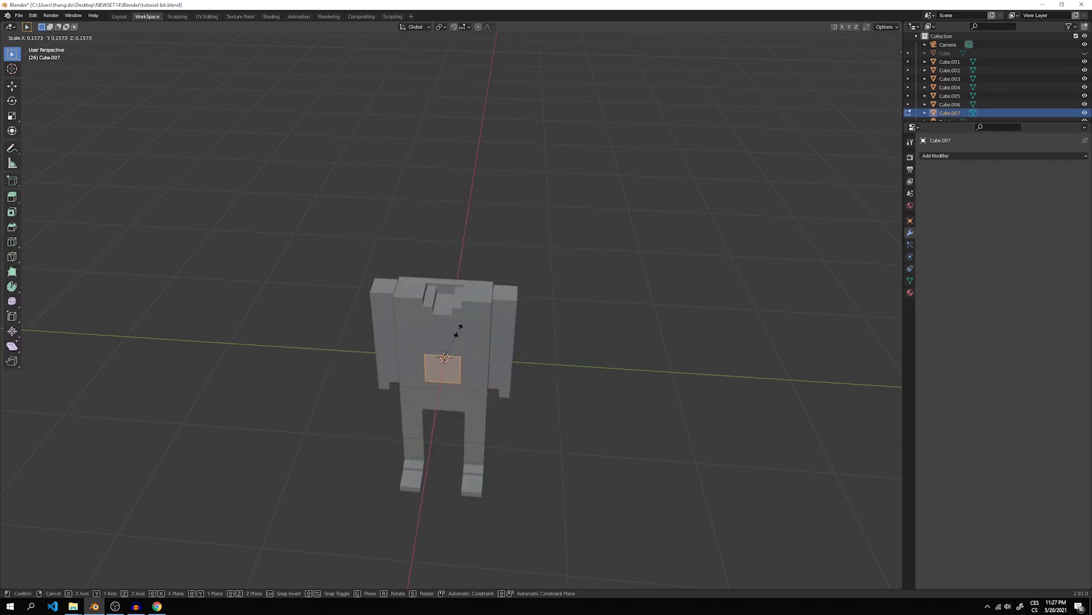
click(458, 330)
key(KP_Decimal)
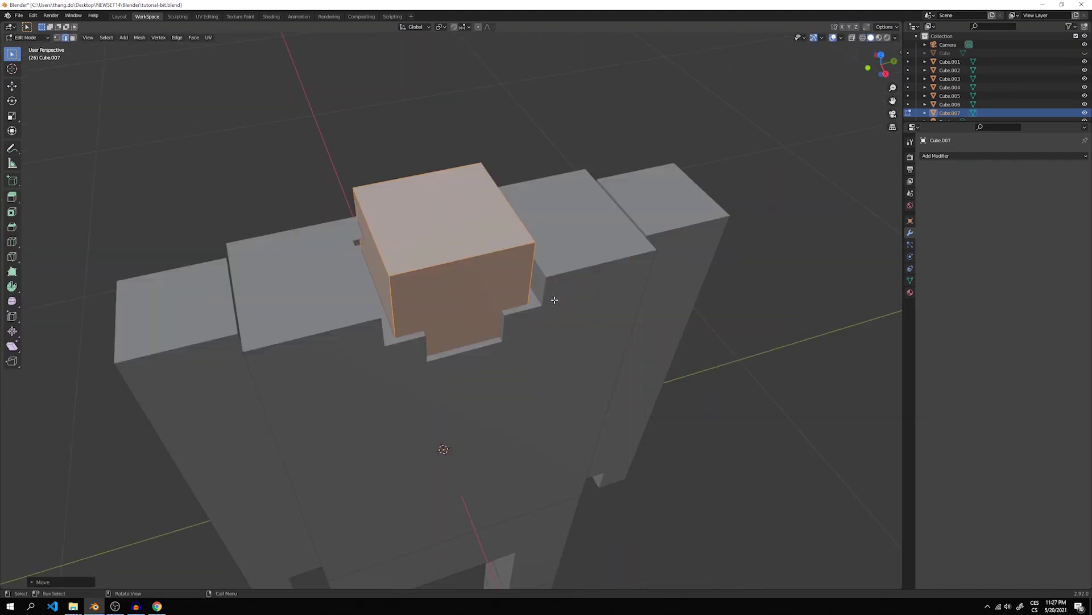
mouse_move(408, 227)
middle_down()
mouse_move(414, 238)
mouse_move(397, 239)
middle_up()
Step: Enlarge the cube and stretch it along X into a neck shape
key(s)
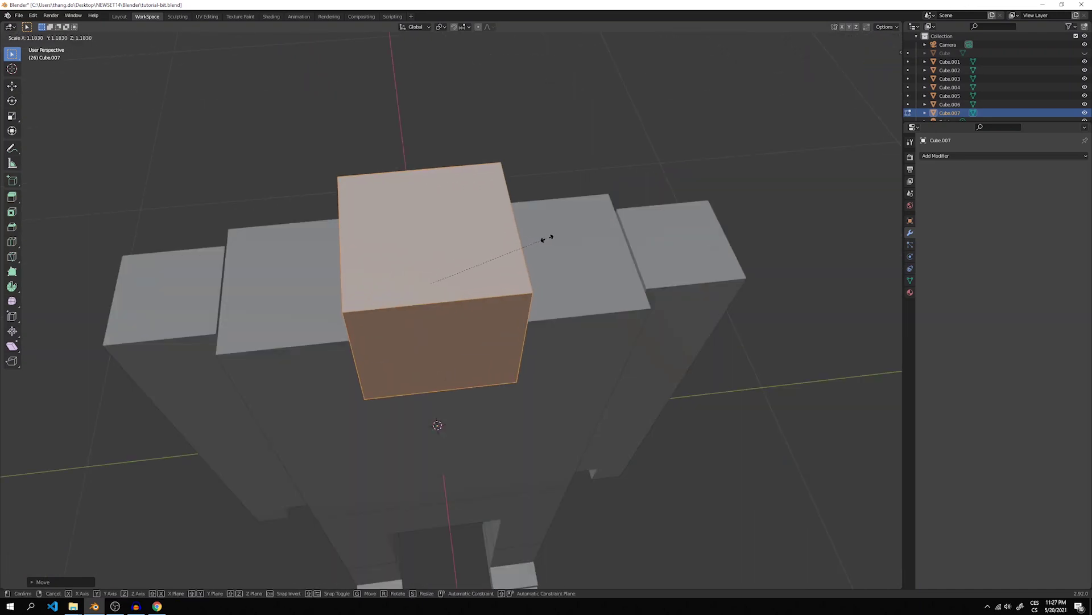
click(541, 239)
middle_drag(541, 239, 569, 225)
key(s)
key(x)
click(493, 237)
middle_drag(493, 237, 557, 187)
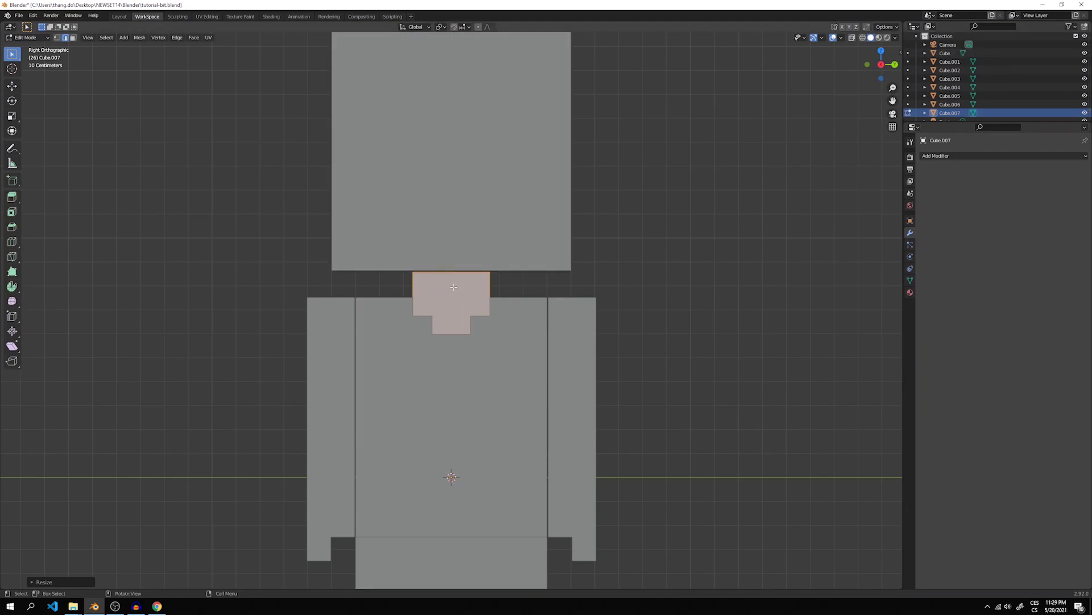
Step: Select all the neck geometry and move it vertically along Z into the notch
key(a)
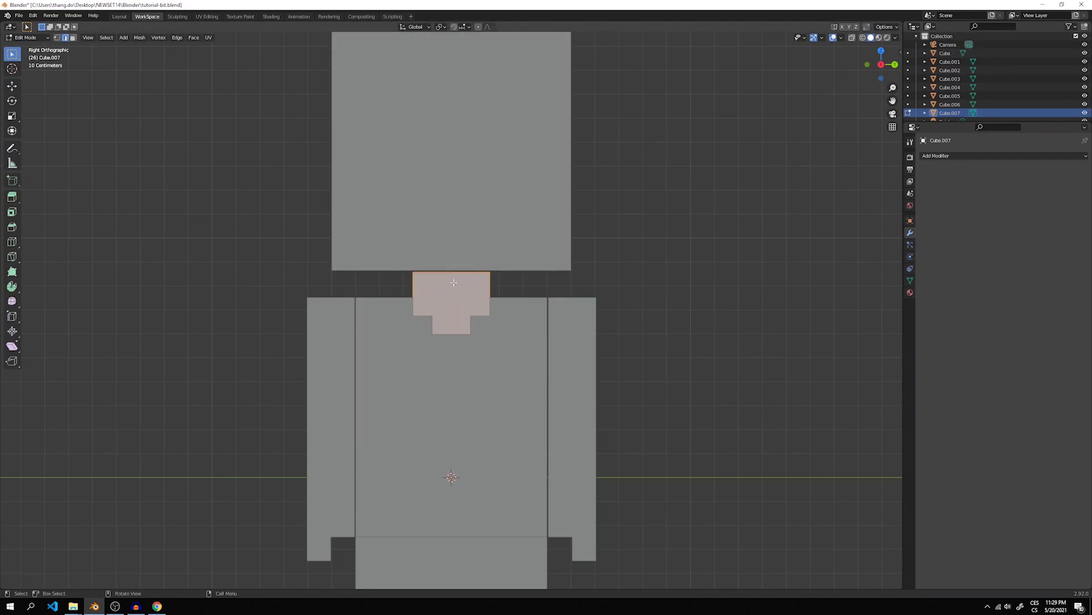
click(442, 284)
key(a)
key(g)
key(z)
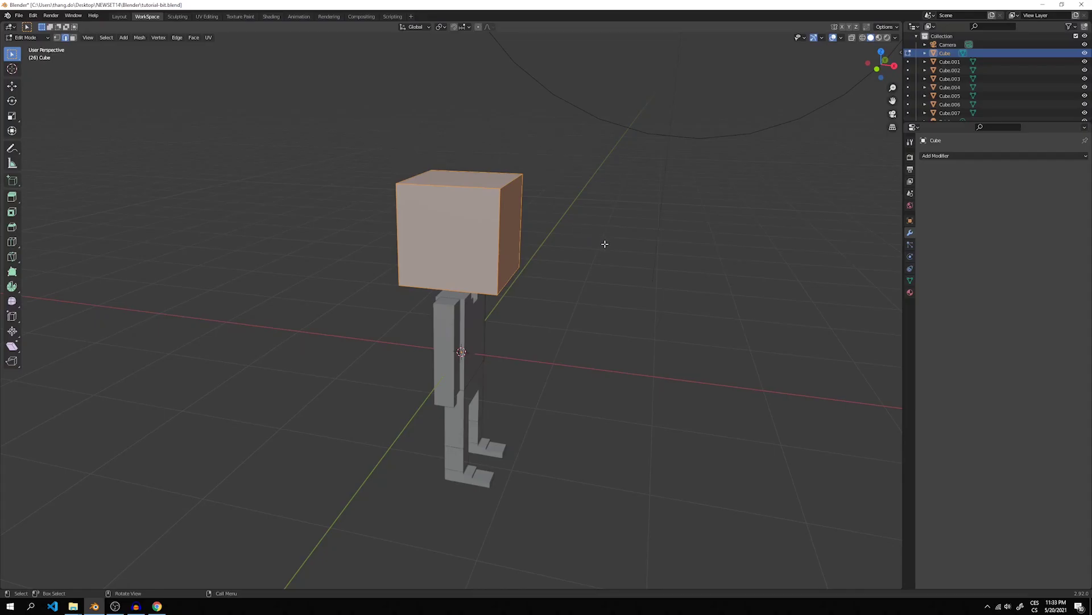
Step: Scale the head along X by 0.88
key(s)
text(x)
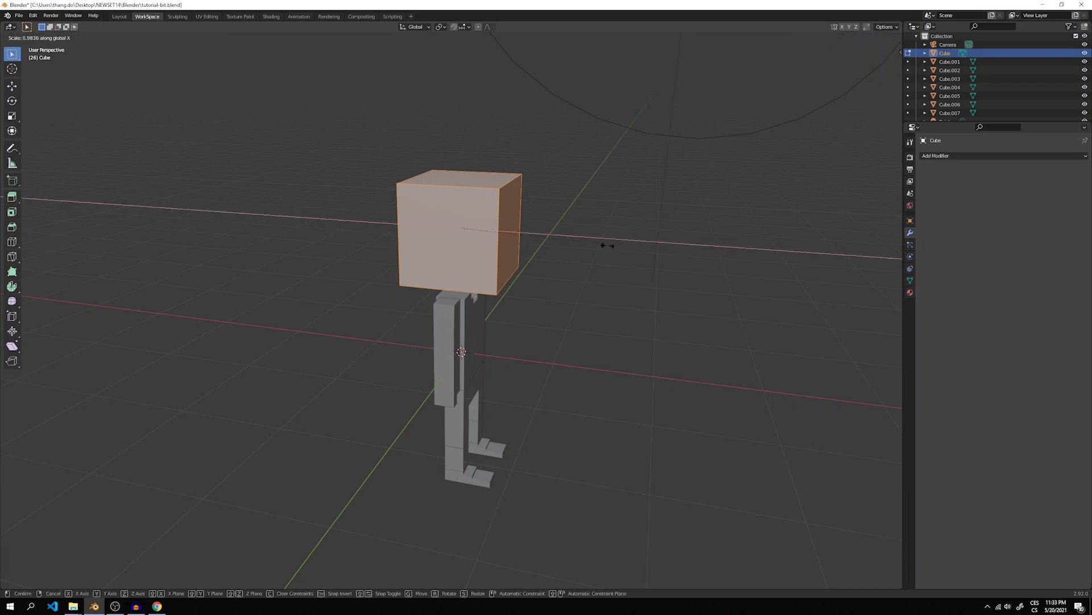
text(0.88)
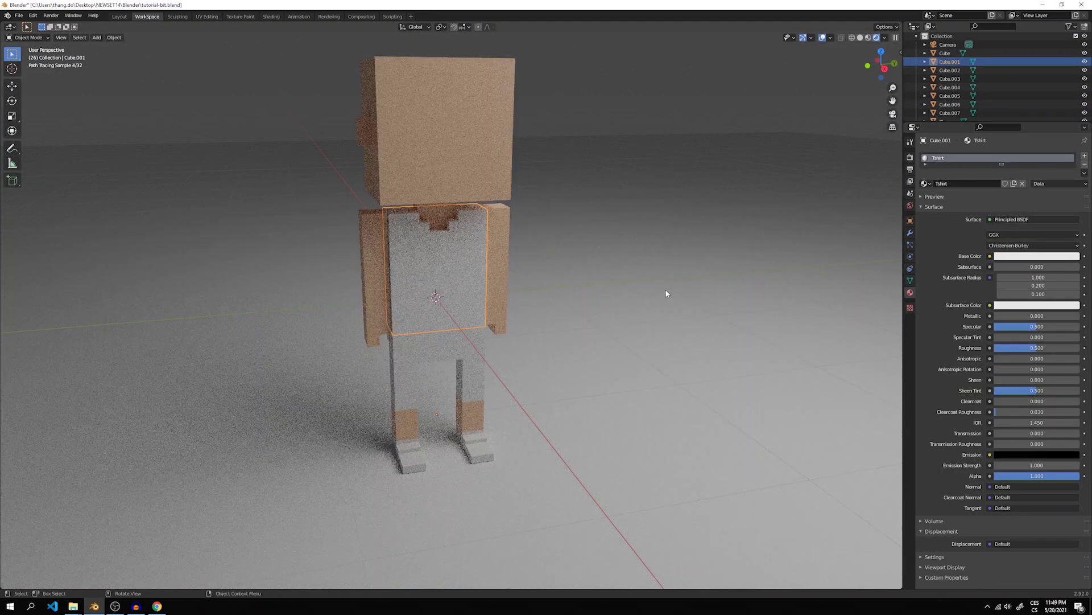
Step: Set the T-shirt material's base colour to green
click(1037, 256)
mouse_move(1033, 161)
mouse_down()
mouse_move(1022, 149)
mouse_move(1031, 160)
mouse_up()
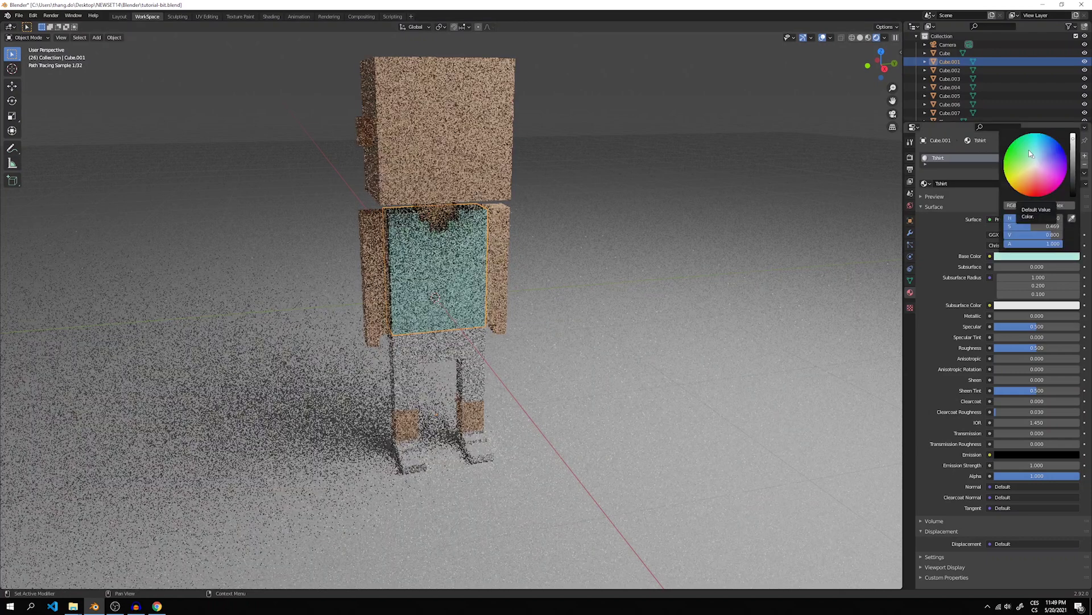
click(1035, 186)
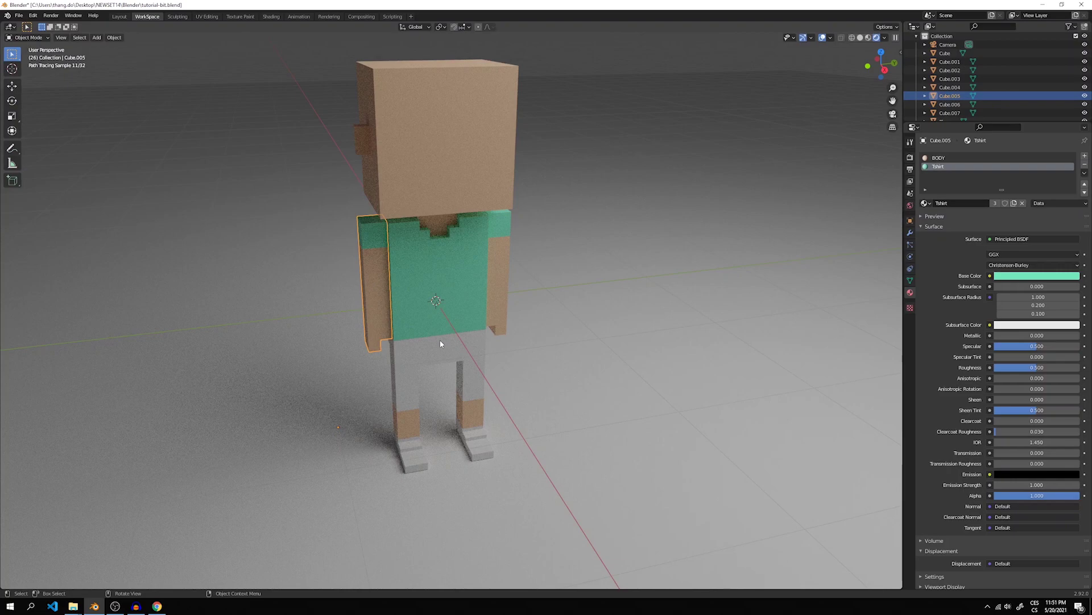
Step: Select the pants and set their base colour to pink
click(433, 342)
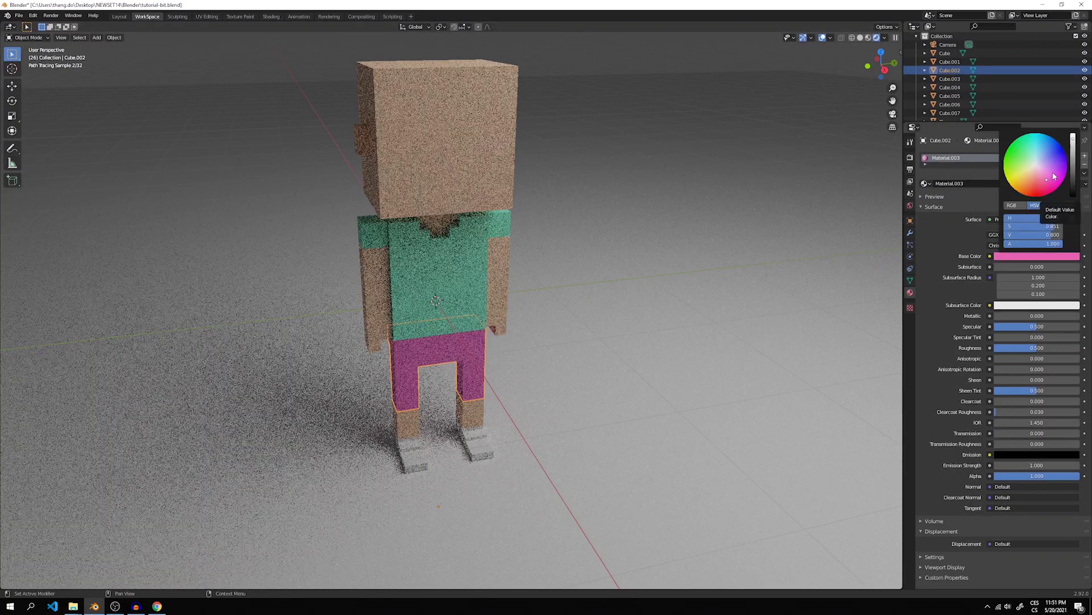
drag(1053, 172, 1073, 141)
click(1018, 175)
click(1044, 186)
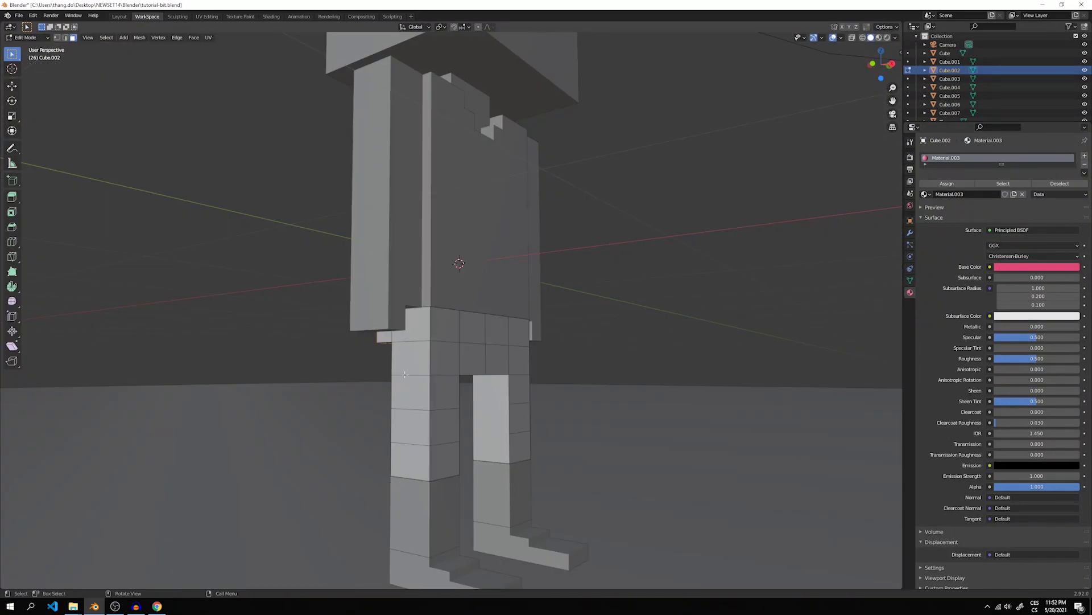
Step: Loop-cut the pants and assign a new second material to the side stripe faces
key(ctrl+r)
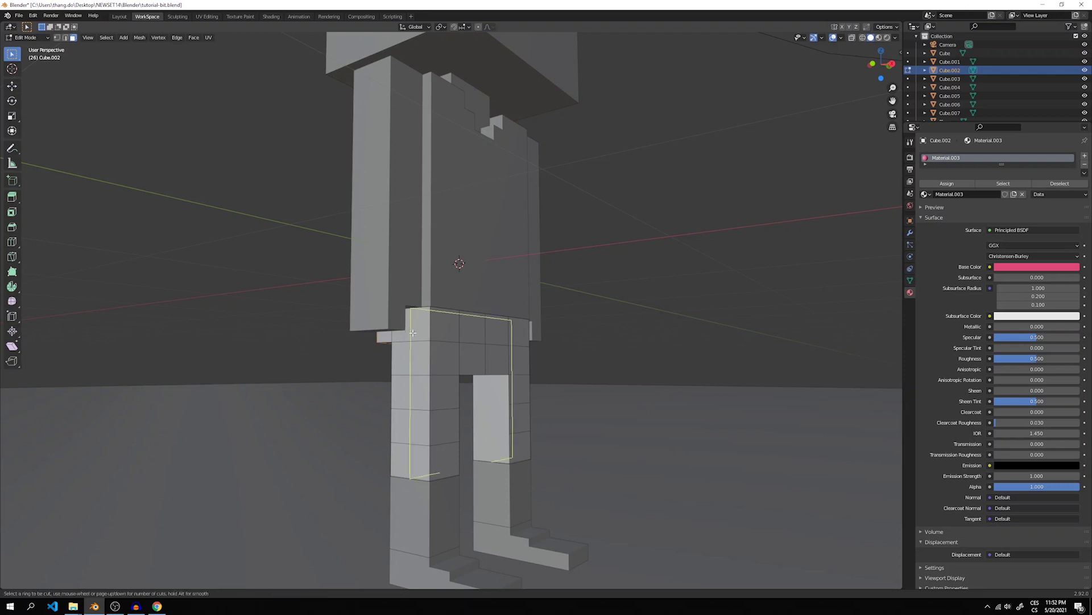
click(413, 332)
middle_drag(413, 329, 442, 375)
alt+click(442, 395)
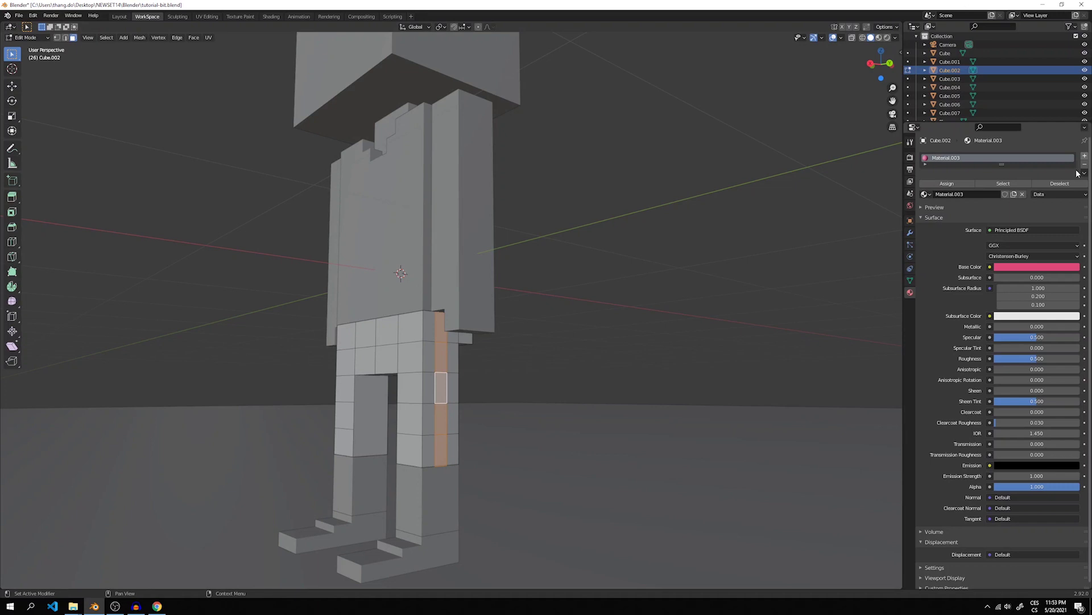
click(1084, 156)
click(983, 213)
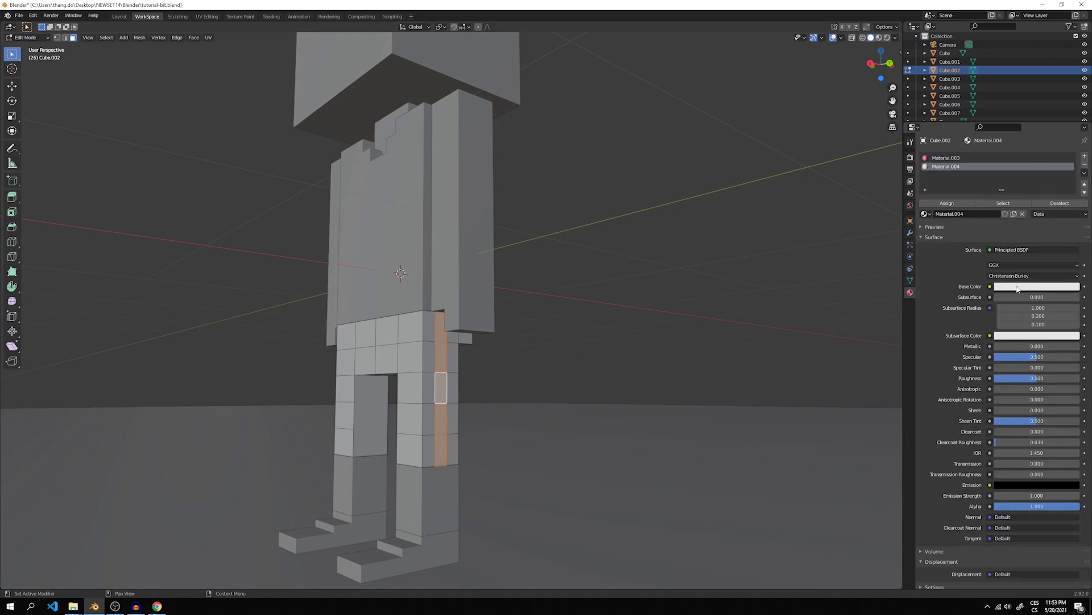
click(946, 204)
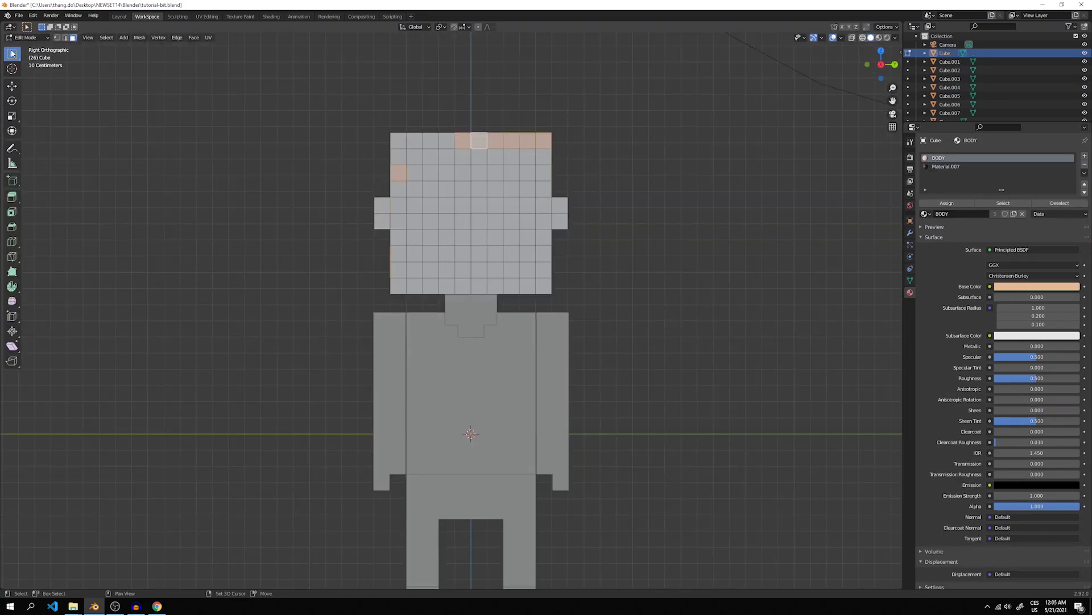
Step: In a straight front view of the head, select the columns of top faces for the hair
key(shift+z)
middle_drag(576, 141, 491, 146)
key(KP_1)
scroll(491, 151, up, 1)
shift+drag(515, 179, 537, 171)
shift+drag(549, 260, 541, 110)
shift+drag(566, 181, 556, 232)
middle_drag(556, 232, 328, 178)
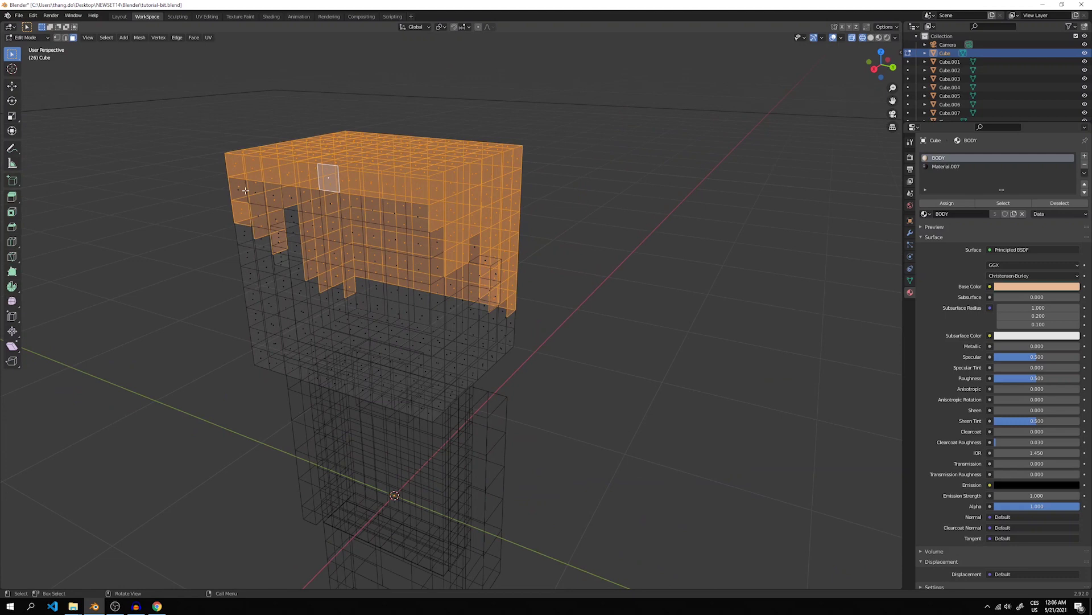
Step: Add the back and side head faces to the hair selection, then add a third material slot
mouse_move(415, 214)
middle_down()
mouse_move(306, 169)
mouse_move(297, 177)
mouse_move(559, 245)
middle_up()
shift+click(295, 183)
click(871, 38)
shift+click(549, 243)
shift+click(528, 240)
shift+click(509, 238)
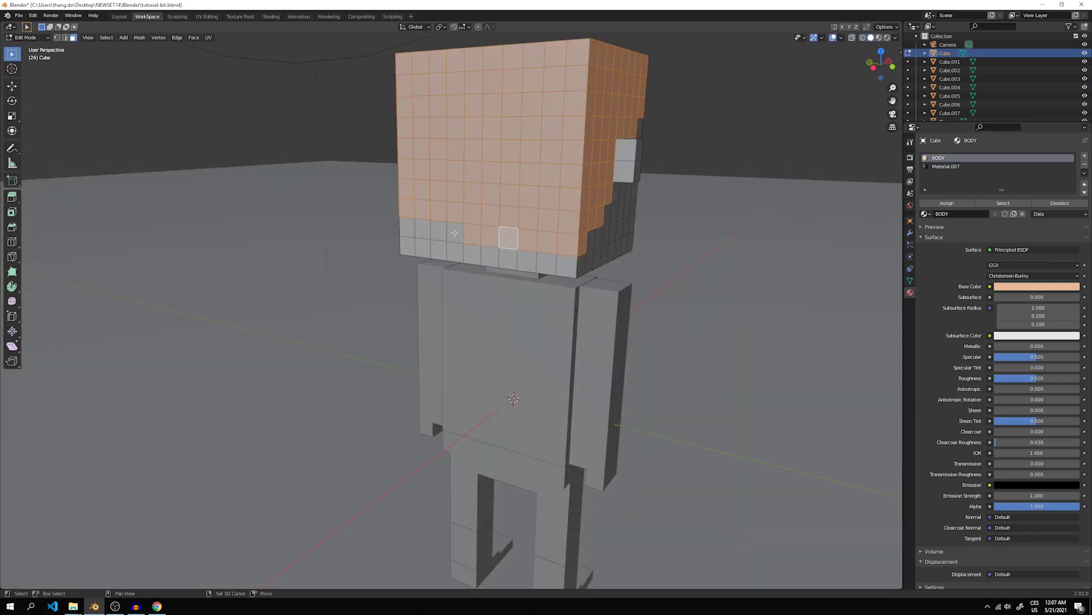
shift+click(422, 230)
middle_drag(421, 231, 549, 236)
shift+click(259, 243)
middle_drag(259, 244, 260, 194)
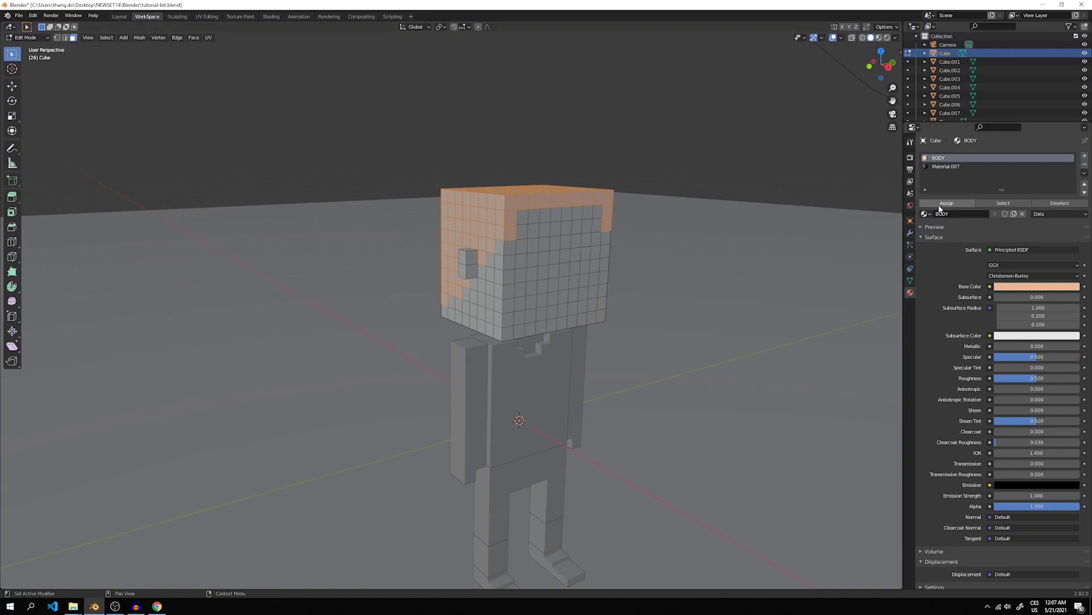
click(944, 175)
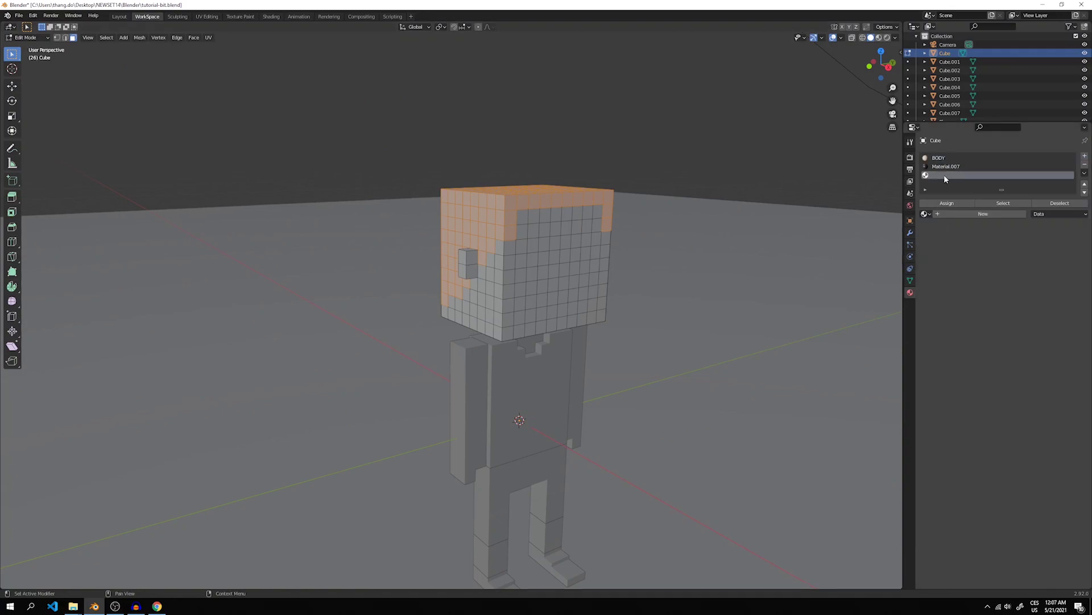